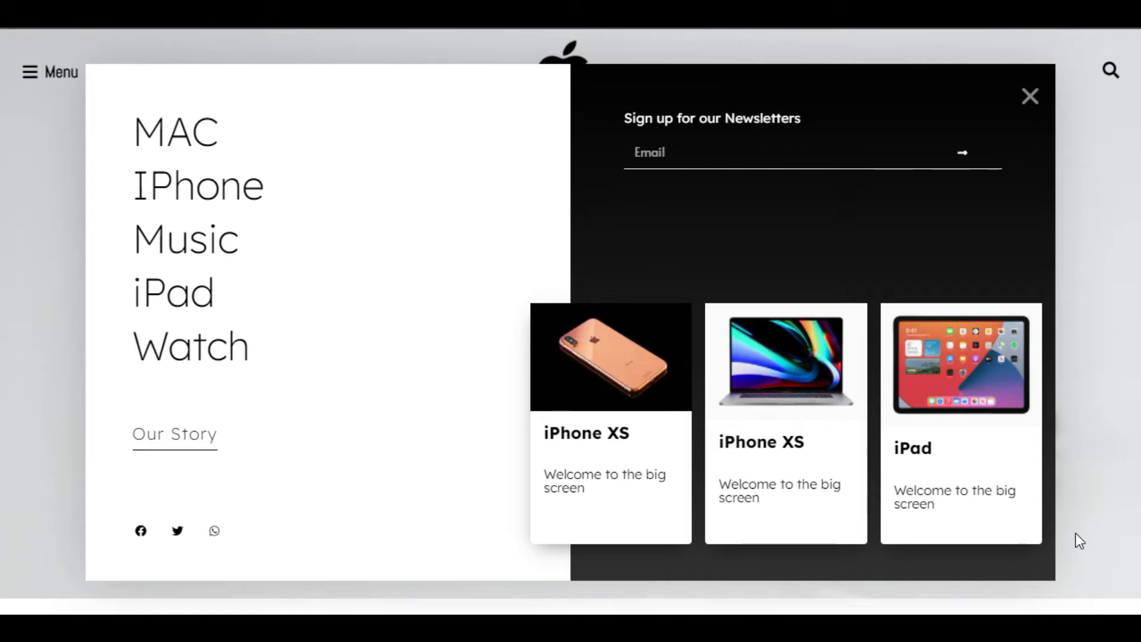
{"action": "left_click", "coordinate": [59, 76]}
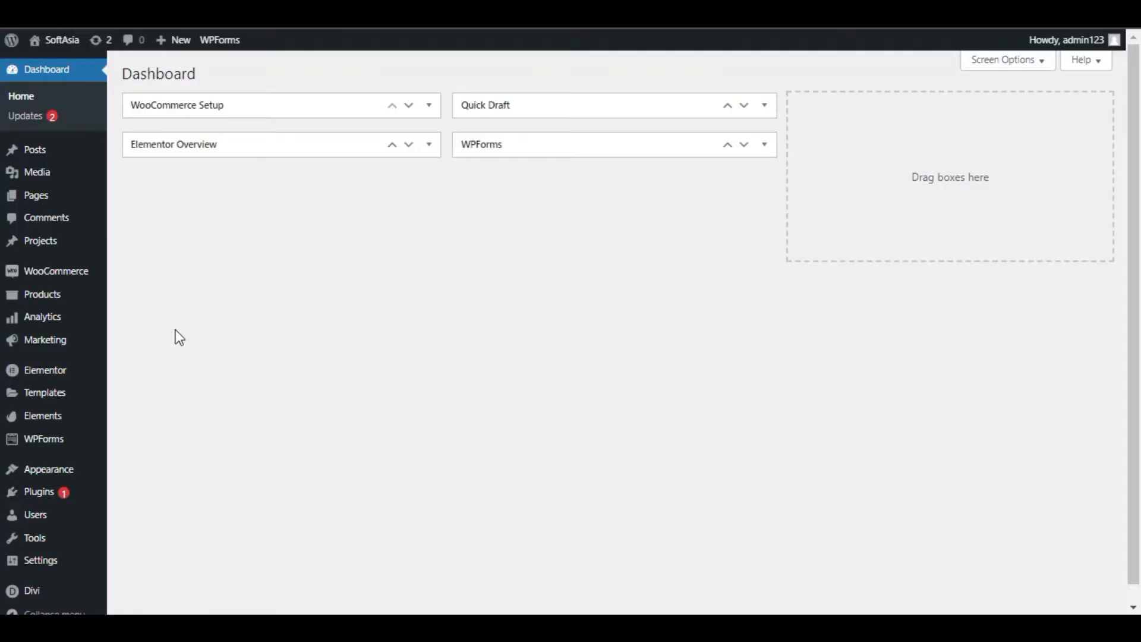
Create a new template of type Popup named Apple
{"action": "left_click", "coordinate": [62, 390]}
{"action": "left_click", "coordinate": [250, 66]}
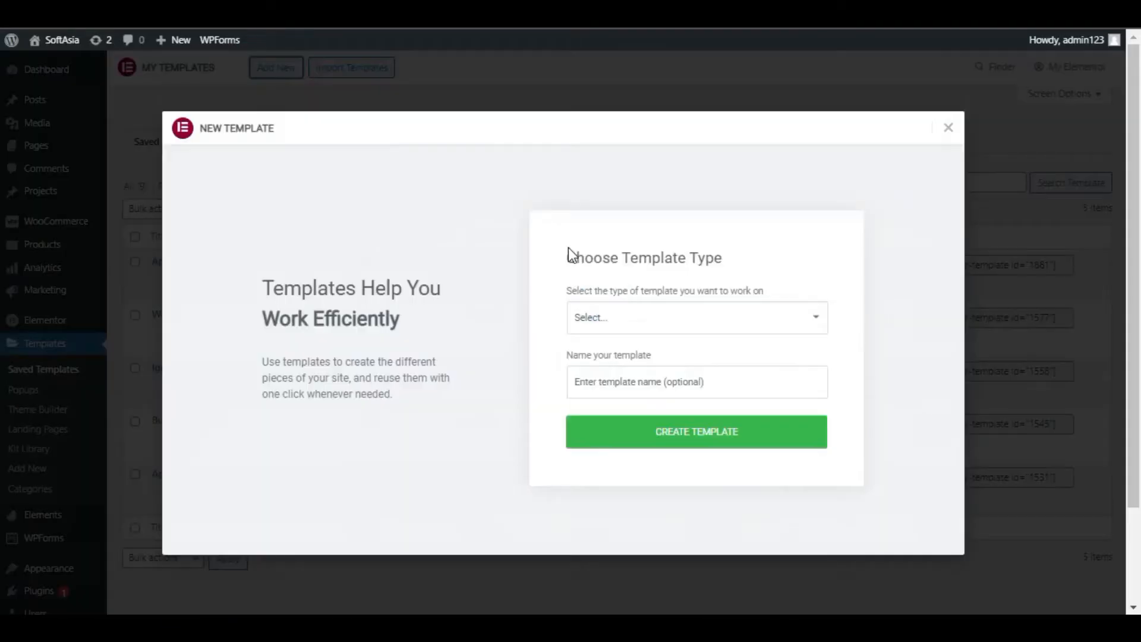
{"action": "left_click", "coordinate": [669, 319]}
{"action": "left_click", "coordinate": [675, 409]}
{"action": "left_click", "coordinate": [640, 385]}
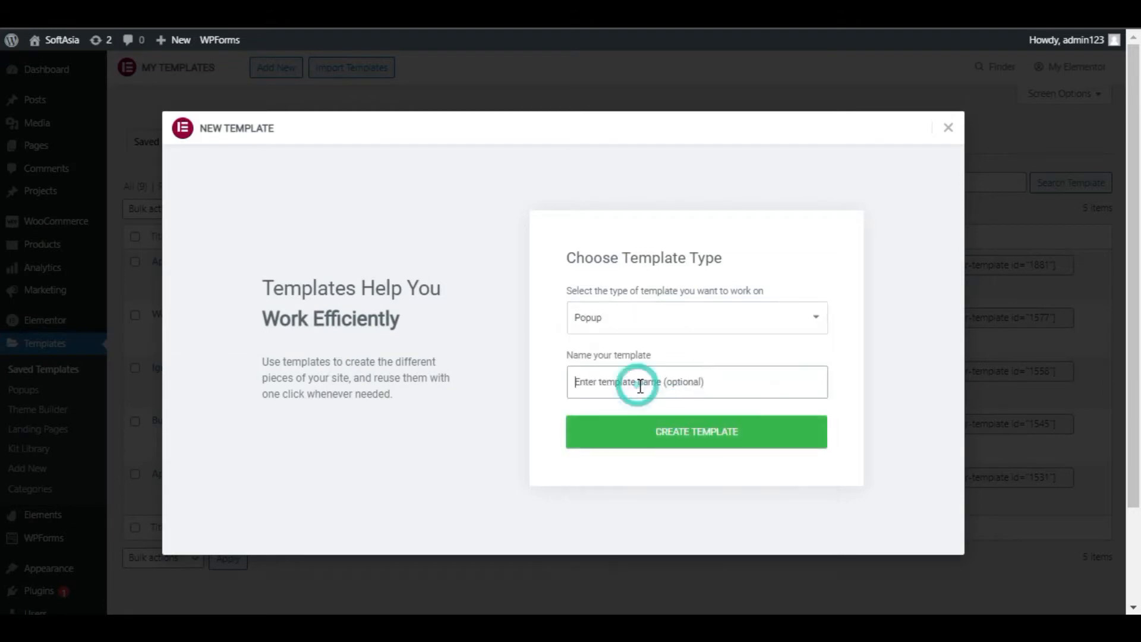
{"action": "type", "text": "Apple"}
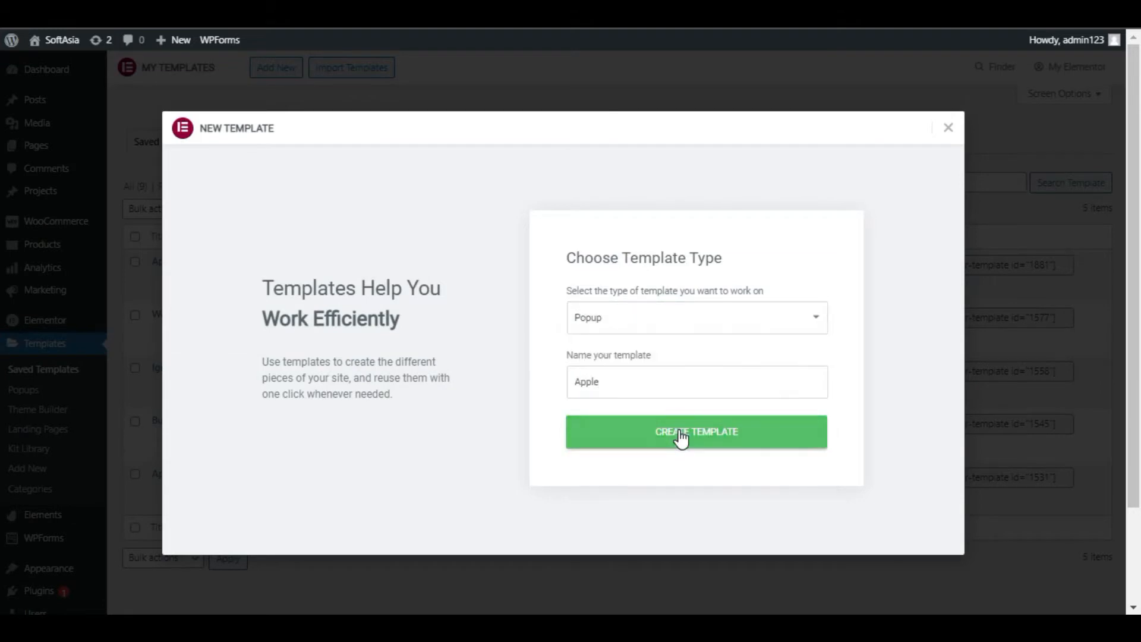
{"action": "left_click", "coordinate": [679, 432]}
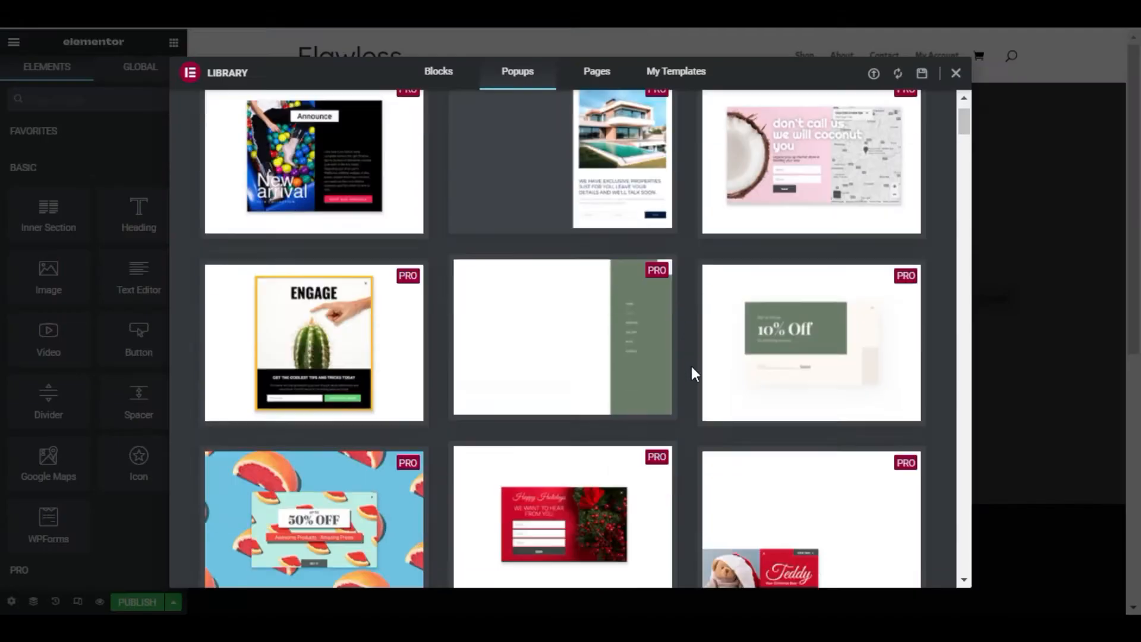
Look through the ready-made popup designs in the template library and close the library
{"action": "scroll", "coordinate": [691, 367], "scroll_direction": "down", "scroll_amount": 10}
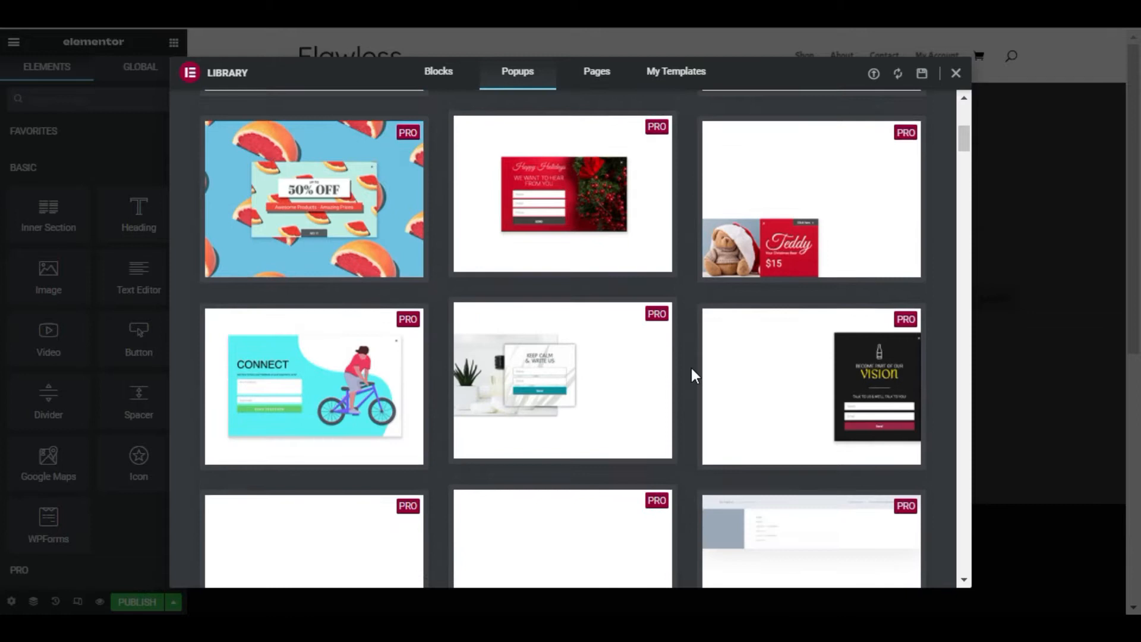
{"action": "scroll", "coordinate": [693, 369], "scroll_direction": "down", "scroll_amount": 3}
{"action": "scroll", "coordinate": [693, 368], "scroll_direction": "up", "scroll_amount": 6}
{"action": "scroll", "coordinate": [693, 369], "scroll_direction": "up", "scroll_amount": 10}
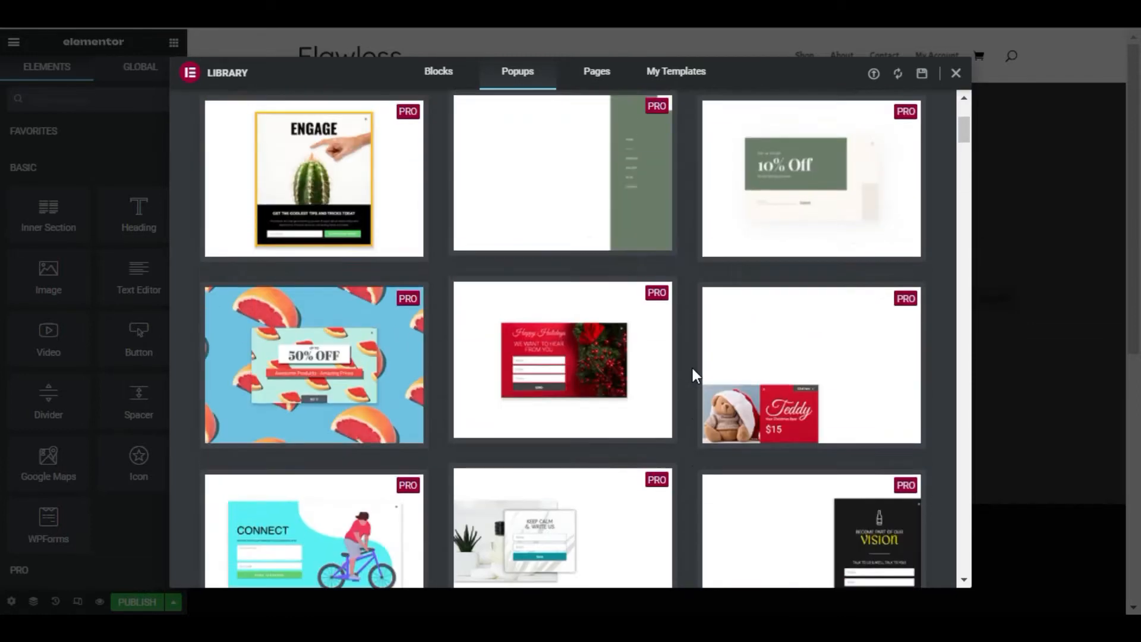
{"action": "scroll", "coordinate": [683, 132], "scroll_direction": "down", "scroll_amount": 2}
{"action": "scroll", "coordinate": [684, 158], "scroll_direction": "down", "scroll_amount": 5}
{"action": "scroll", "coordinate": [684, 158], "scroll_direction": "up", "scroll_amount": 10}
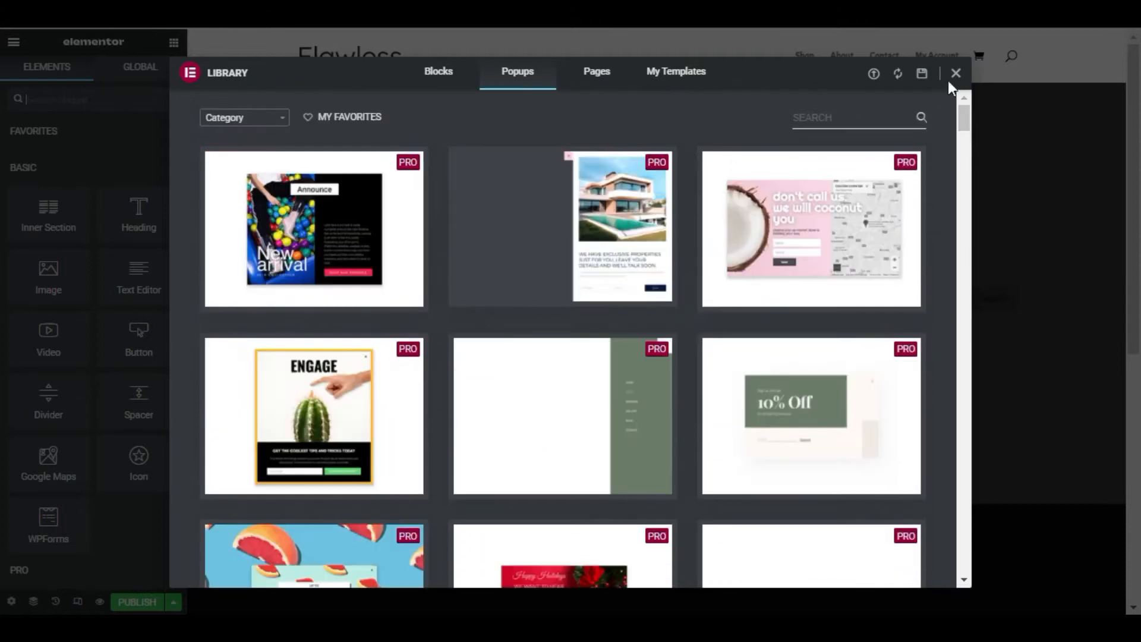
{"action": "left_click", "coordinate": [957, 73]}
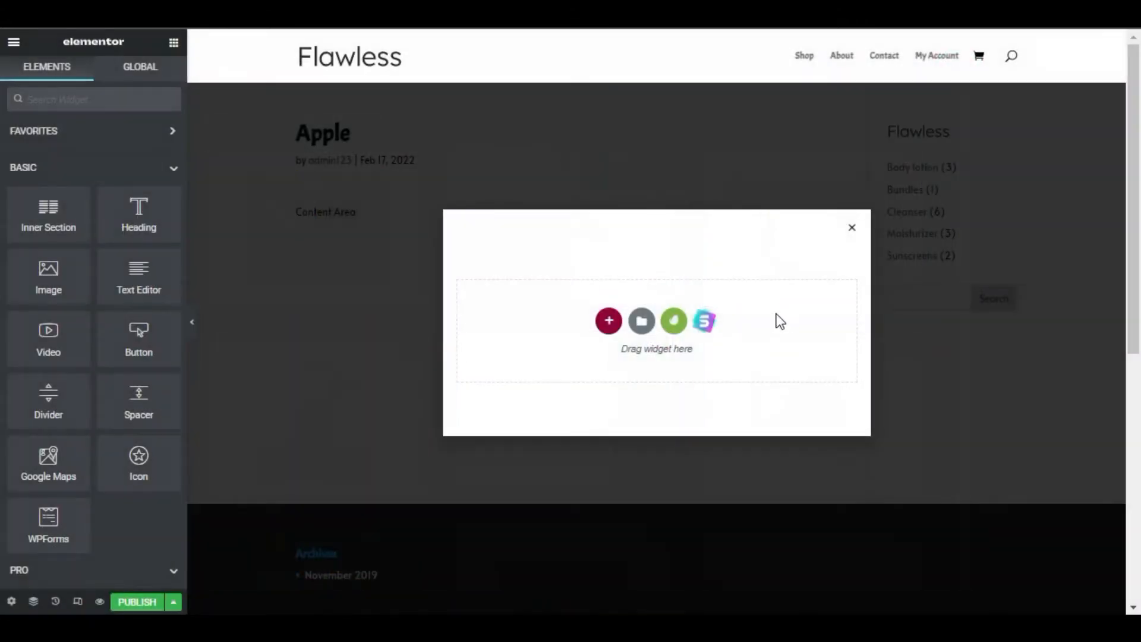
Set the popup's width to 85 VW in the popup settings
{"action": "left_click", "coordinate": [10, 601]}
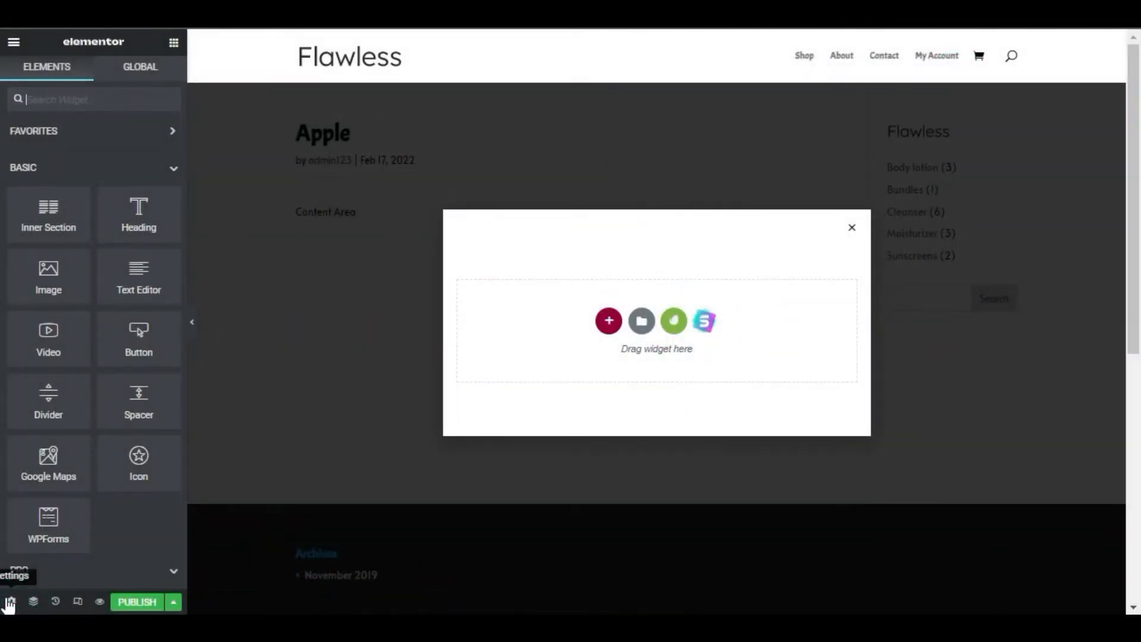
{"action": "left_click", "coordinate": [165, 144]}
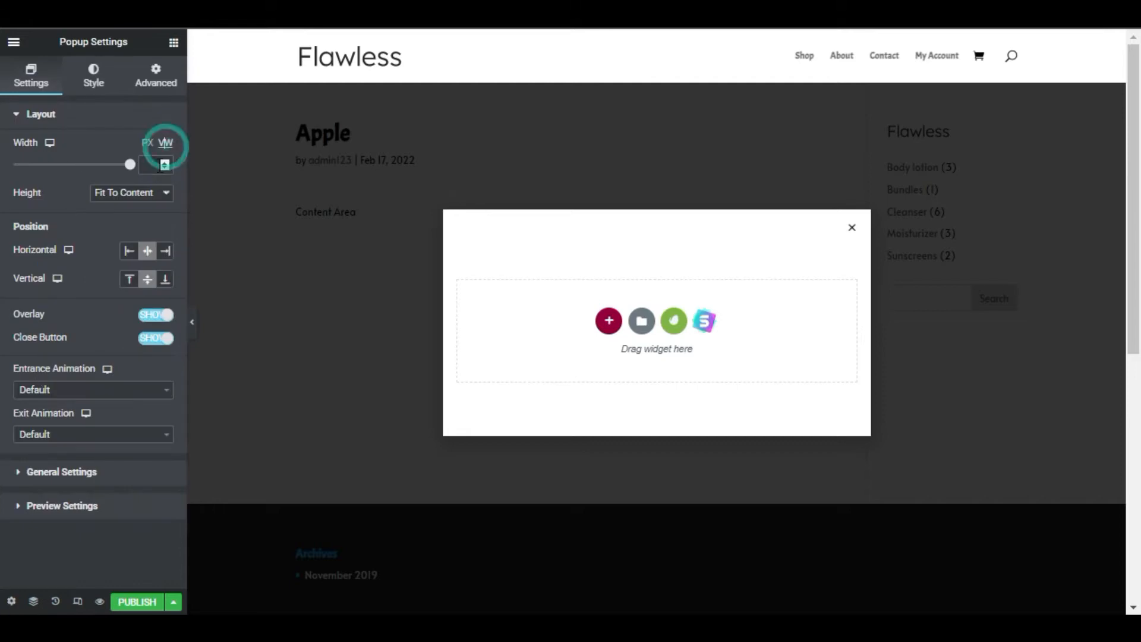
{"action": "type", "text": "8"}
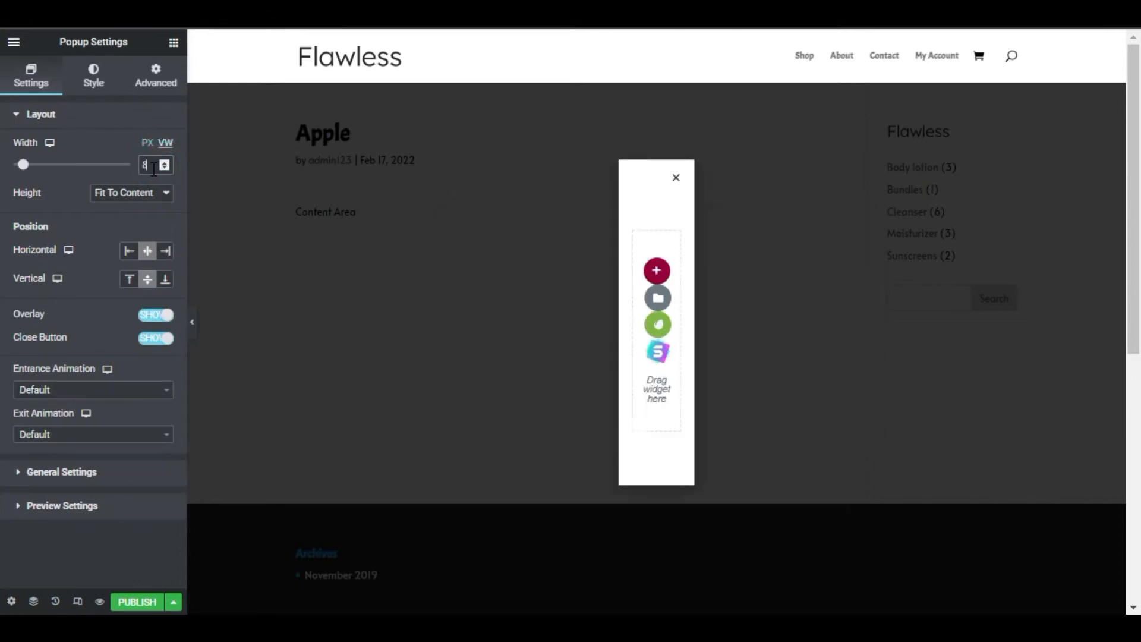
{"action": "type", "text": "5"}
Hide the popup's overlay and give it a Fade In entrance animation with a 2-second duration
{"action": "left_click", "coordinate": [156, 314]}
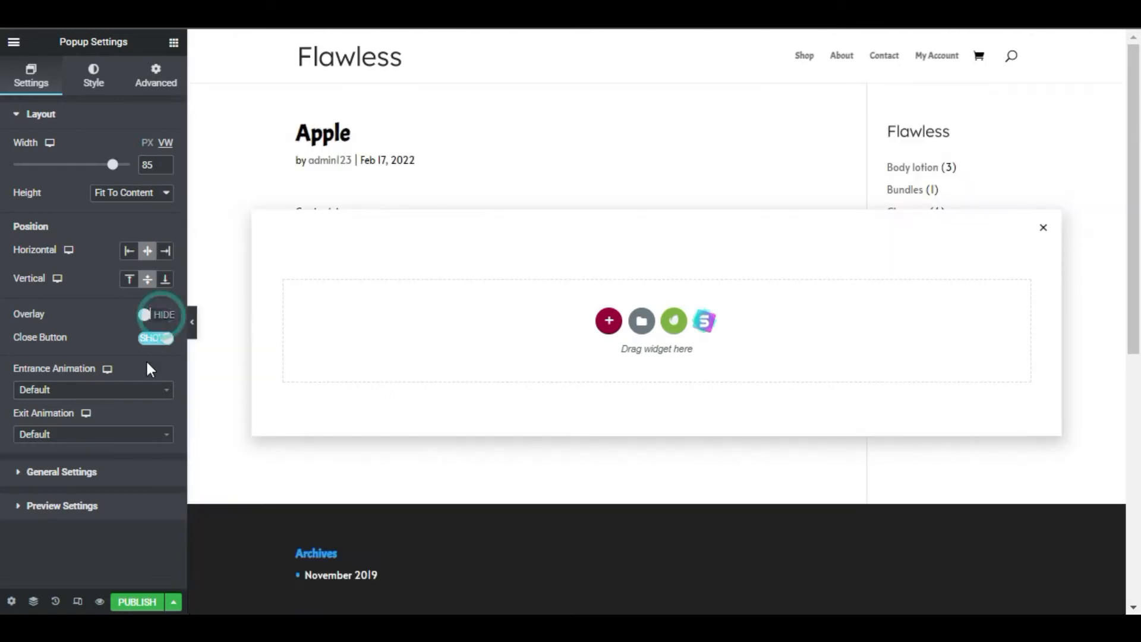
{"action": "left_click", "coordinate": [100, 392]}
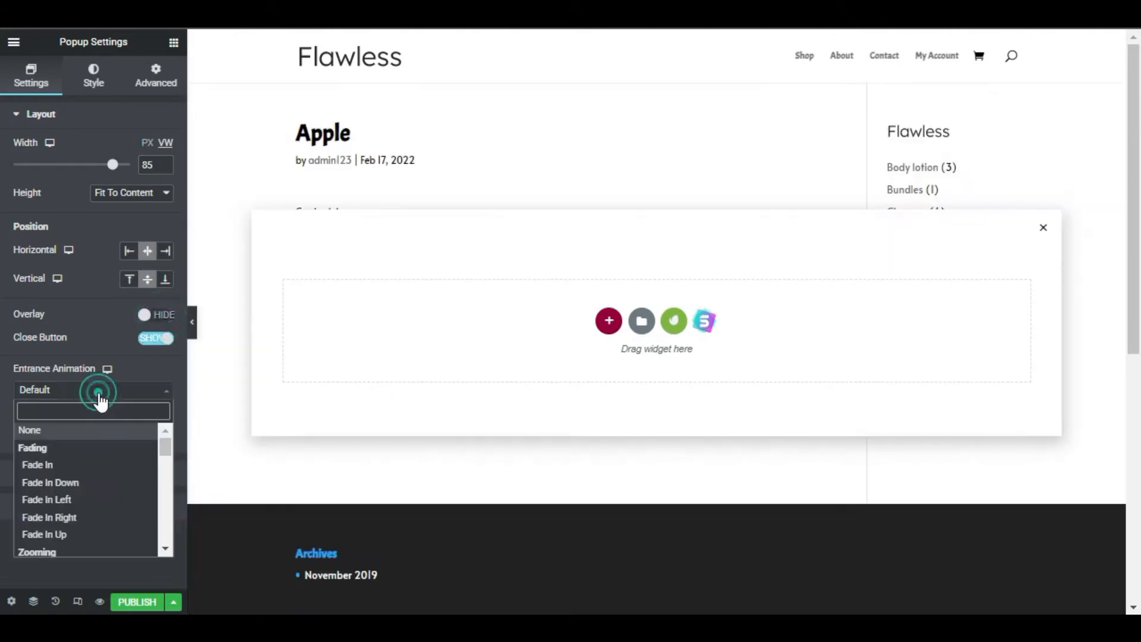
{"action": "left_click", "coordinate": [90, 465]}
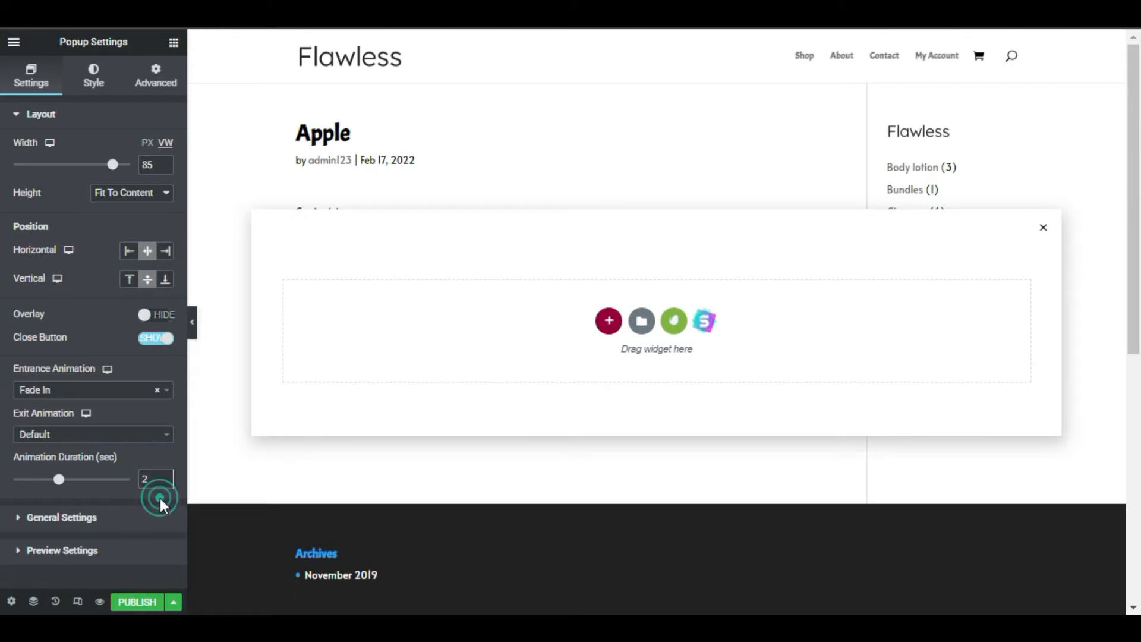
Give the popup a box shadow with blur 80 and spread -8
{"action": "left_click", "coordinate": [94, 84]}
{"action": "left_click", "coordinate": [164, 260]}
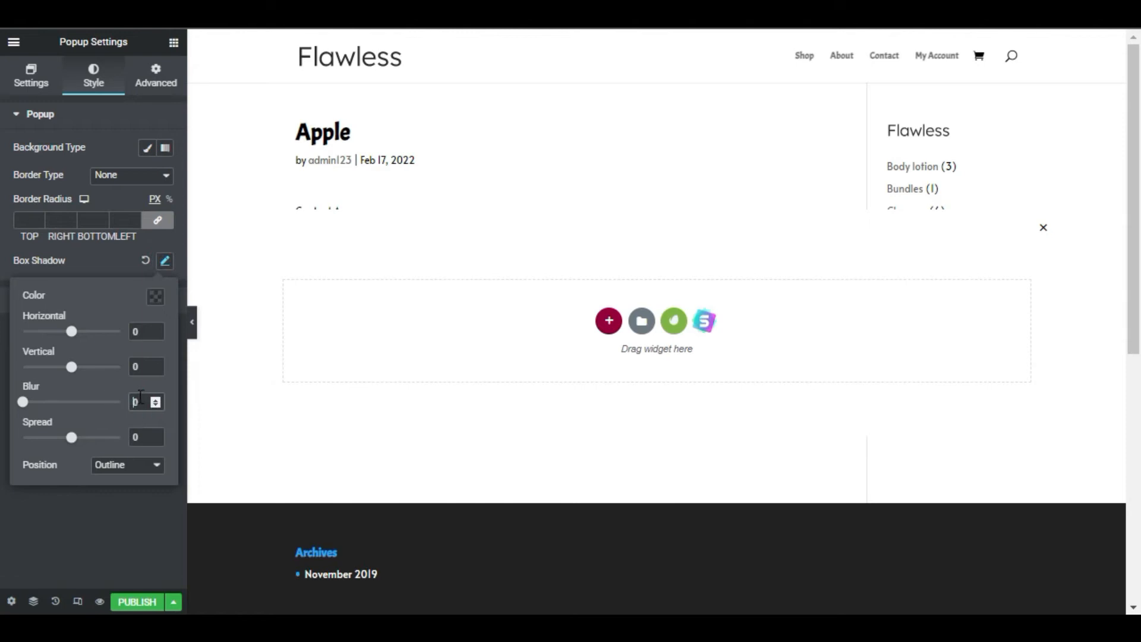
{"action": "type", "text": "80-8"}
{"action": "left_click", "coordinate": [127, 262]}
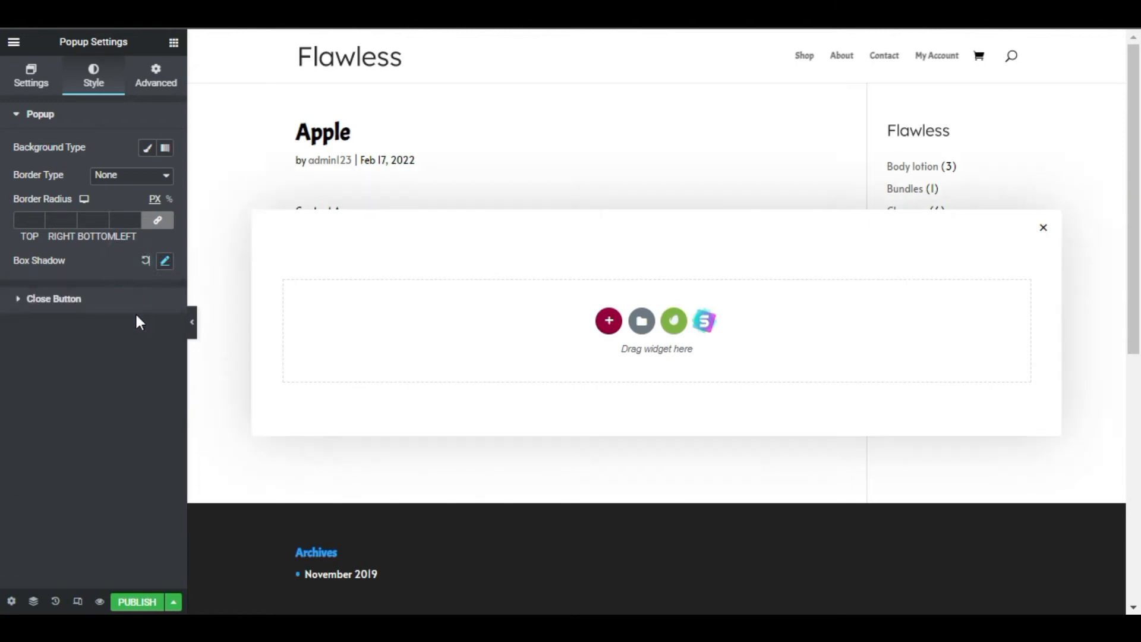
Style the popup's close button with vertical position 4, a dark grey colour and size 35
{"action": "left_click", "coordinate": [136, 300]}
{"action": "left_click", "coordinate": [165, 338]}
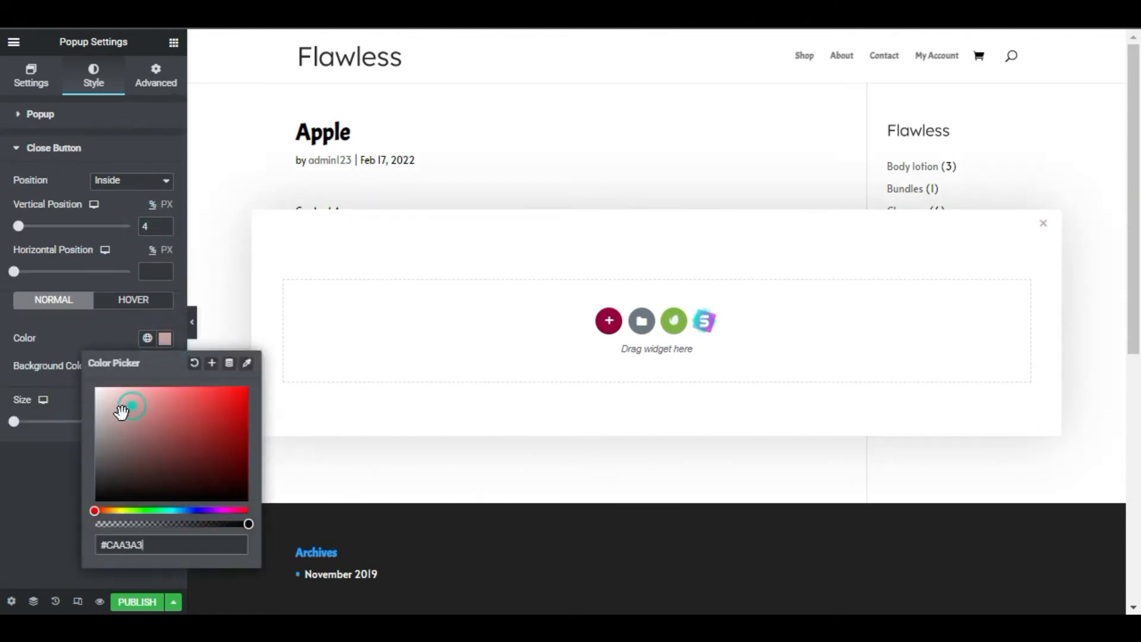
{"action": "left_click", "coordinate": [57, 446]}
{"action": "type", "text": "35"}
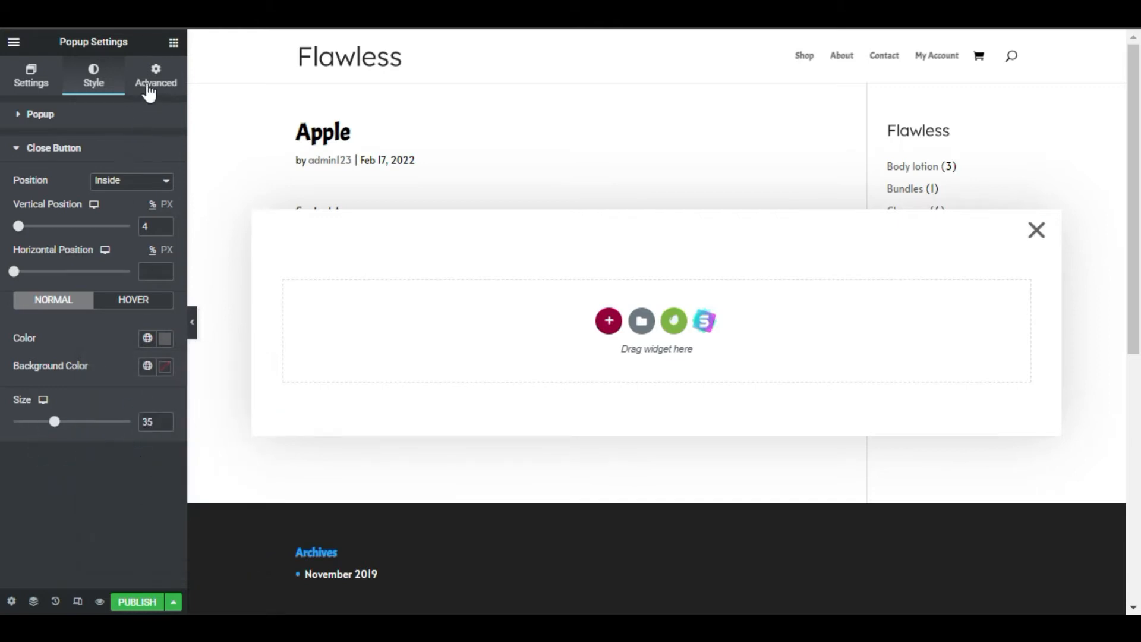
Enable Prevent Closing on Overlay in the popup's advanced settings
{"action": "left_click", "coordinate": [151, 86]}
{"action": "left_click", "coordinate": [149, 205]}
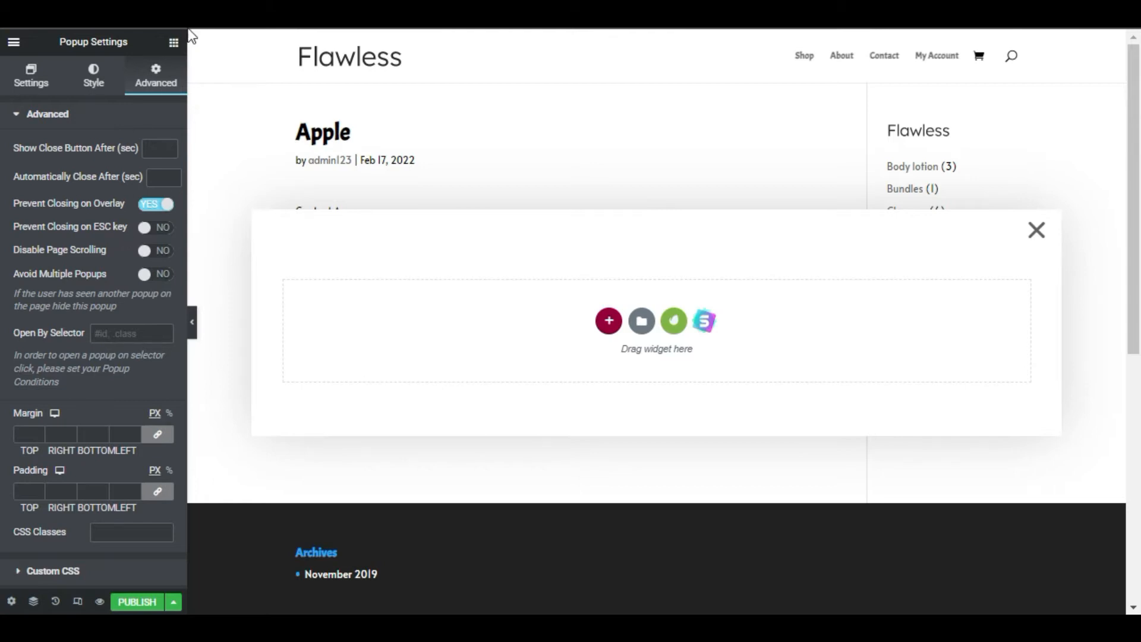
Add a two-column section to the popup, with full-width content and no column gap
{"action": "left_click", "coordinate": [173, 43]}
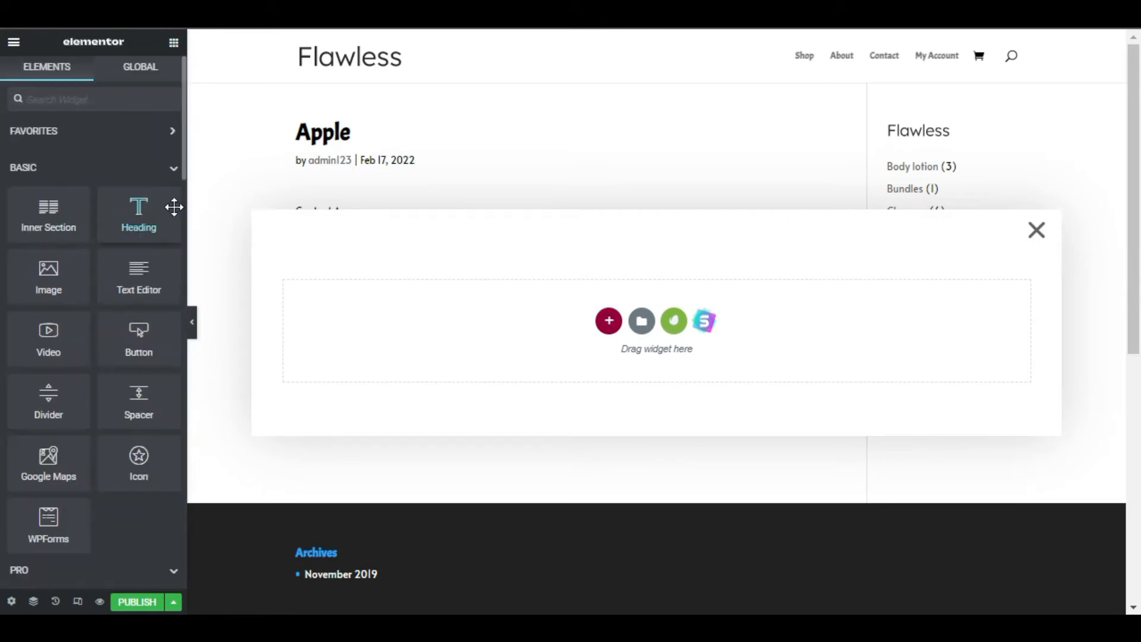
{"action": "left_click", "coordinate": [609, 321]}
{"action": "left_click", "coordinate": [553, 323]}
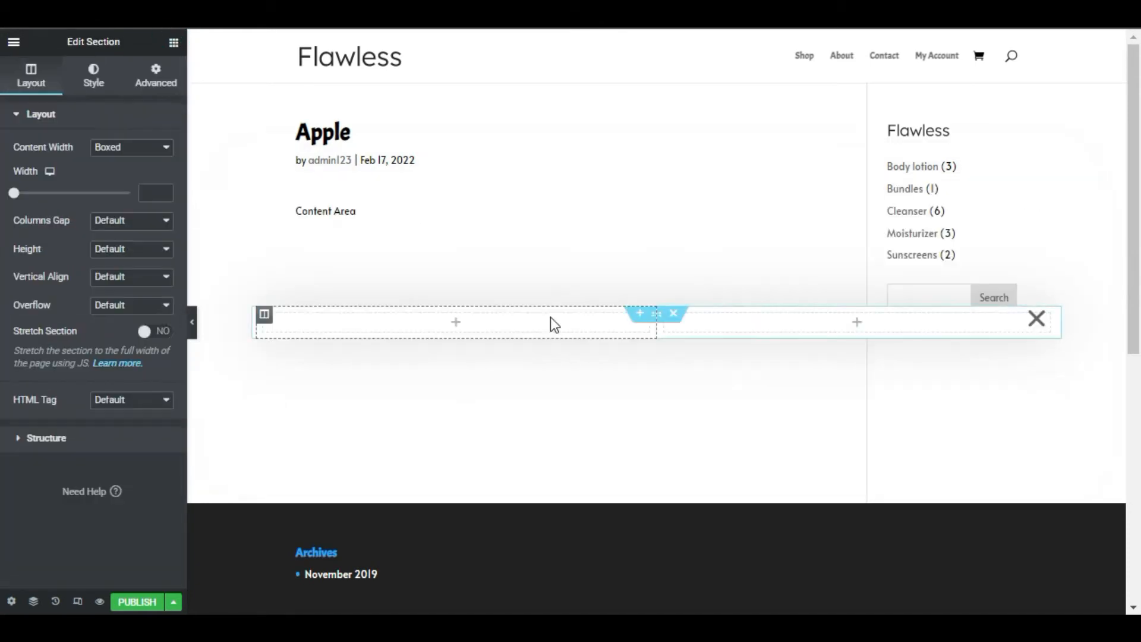
{"action": "left_click", "coordinate": [148, 182]}
{"action": "left_click", "coordinate": [150, 176]}
{"action": "left_click", "coordinate": [152, 208]}
Insert an inner section into the popup's left column, with full-width content and no column gap
{"action": "left_click", "coordinate": [173, 42]}
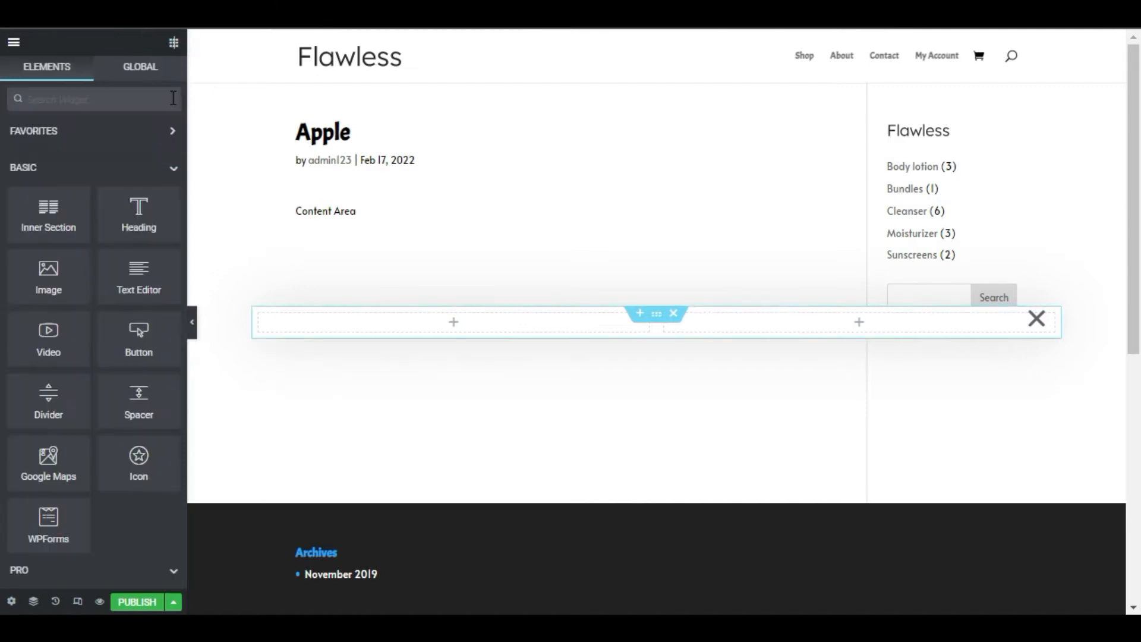
{"action": "left_click_drag", "start_coordinate": [45, 215], "coordinate": [397, 340]}
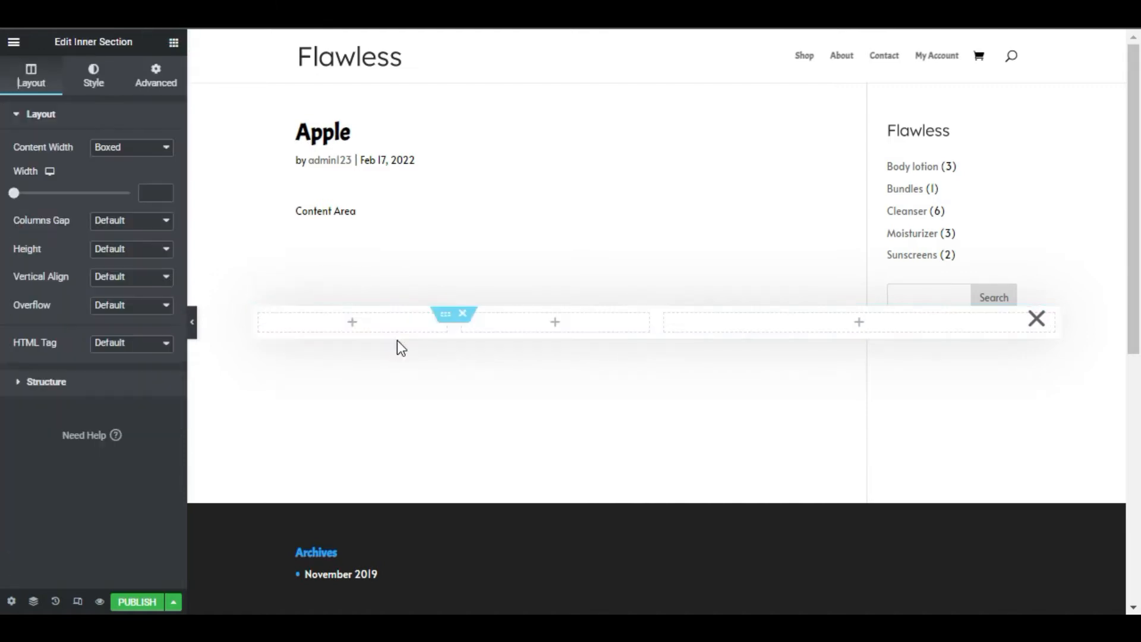
{"action": "left_click", "coordinate": [143, 147]}
{"action": "left_click", "coordinate": [148, 176]}
{"action": "left_click", "coordinate": [145, 184]}
{"action": "left_click", "coordinate": [148, 211]}
Set the inner section's padding to 70 px on all sides
{"action": "left_click", "coordinate": [148, 83]}
{"action": "left_click", "coordinate": [31, 220]}
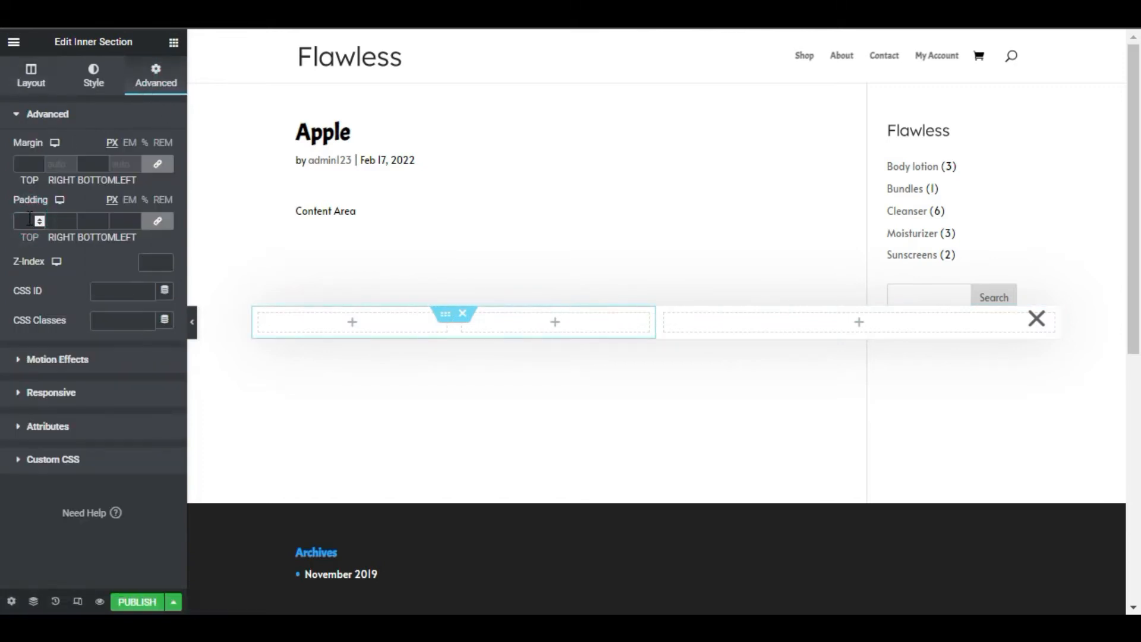
{"action": "type", "text": "70"}
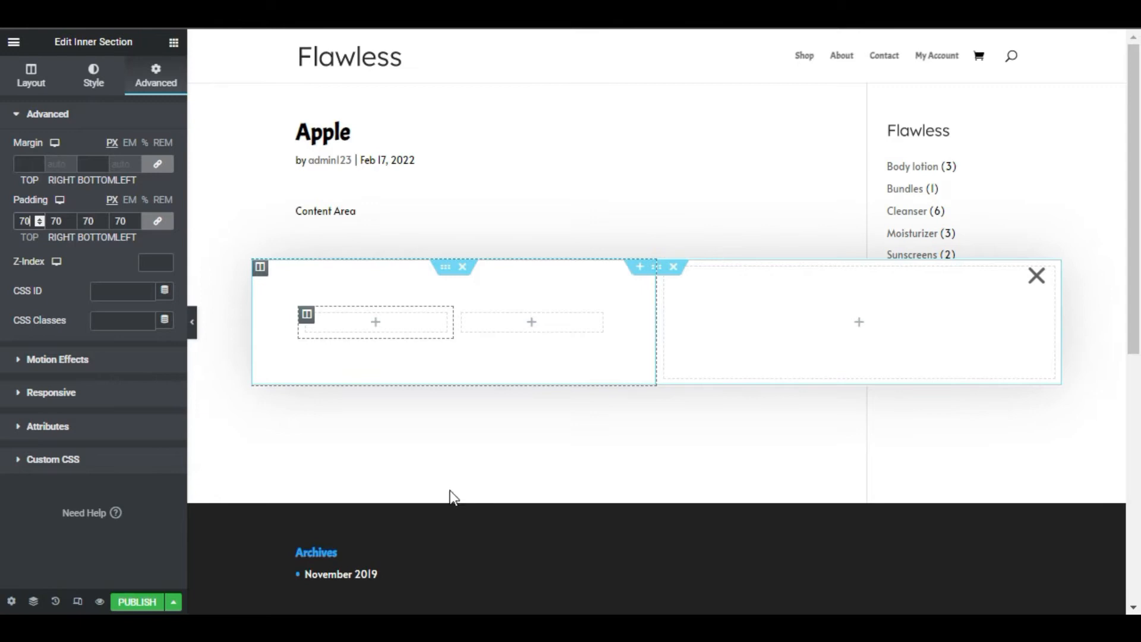
Delete one column of the inner section and add a heading reading "MAC" to the remaining column
{"action": "right_click", "coordinate": [368, 318]}
{"action": "left_click", "coordinate": [453, 534]}
{"action": "left_click_drag", "start_coordinate": [119, 232], "coordinate": [367, 324]}
{"action": "triple_click", "coordinate": [141, 167]}
{"action": "type", "text": "MAC"}
Set the MAC heading's typography to weight 200 and size 60 px
{"action": "left_click", "coordinate": [98, 75]}
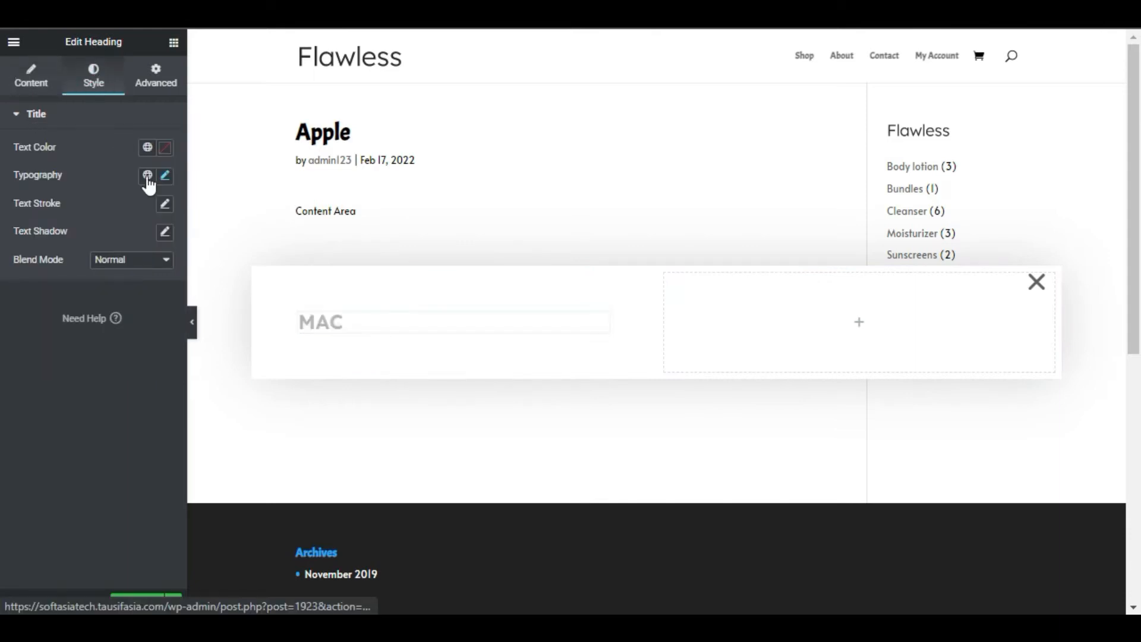
{"action": "left_click", "coordinate": [165, 174]}
{"action": "left_click", "coordinate": [142, 311]}
{"action": "left_click", "coordinate": [142, 337]}
{"action": "left_click", "coordinate": [144, 280]}
{"action": "type", "text": "60"}
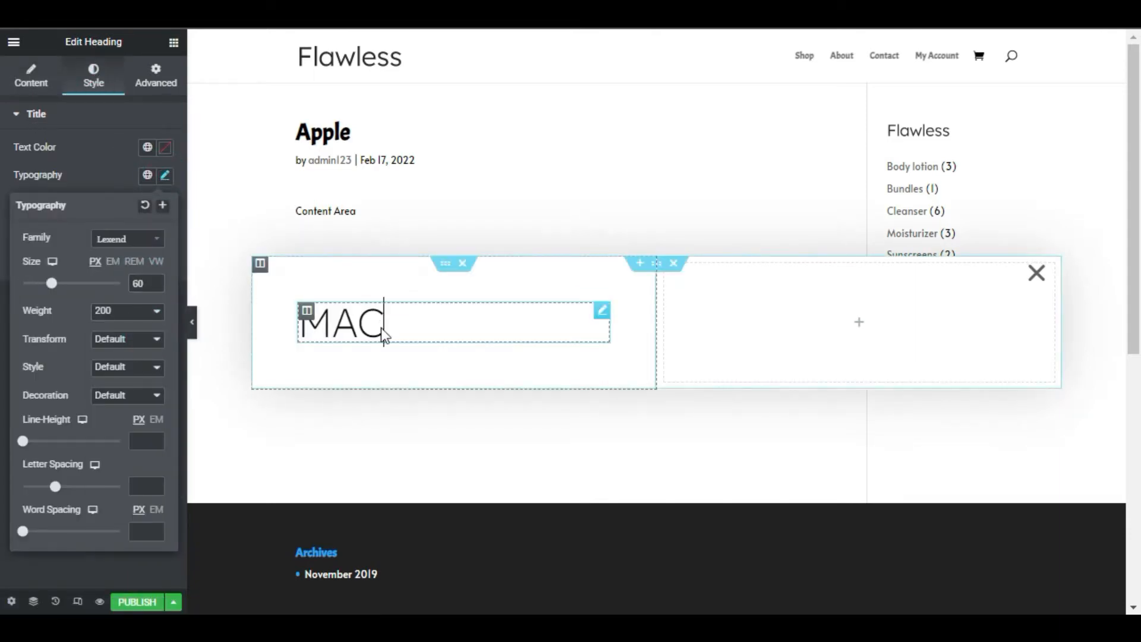
Duplicate the MAC heading four times to make a stack of five headings
{"action": "right_click", "coordinate": [380, 327]}
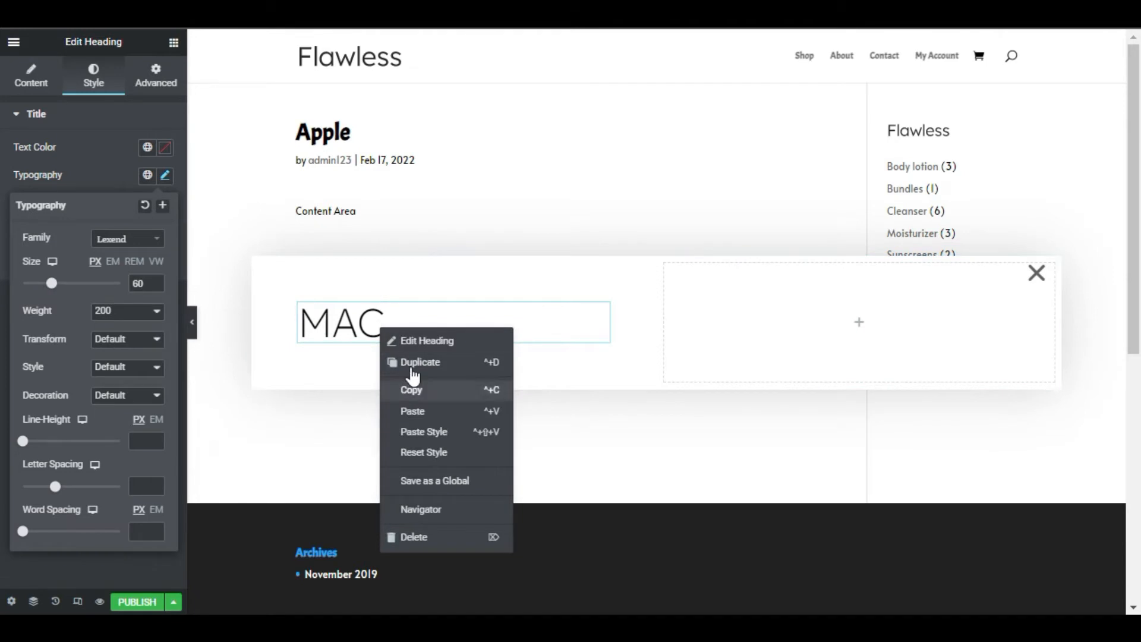
{"action": "left_click", "coordinate": [408, 364]}
{"action": "right_click", "coordinate": [372, 356]}
{"action": "left_click", "coordinate": [395, 385]}
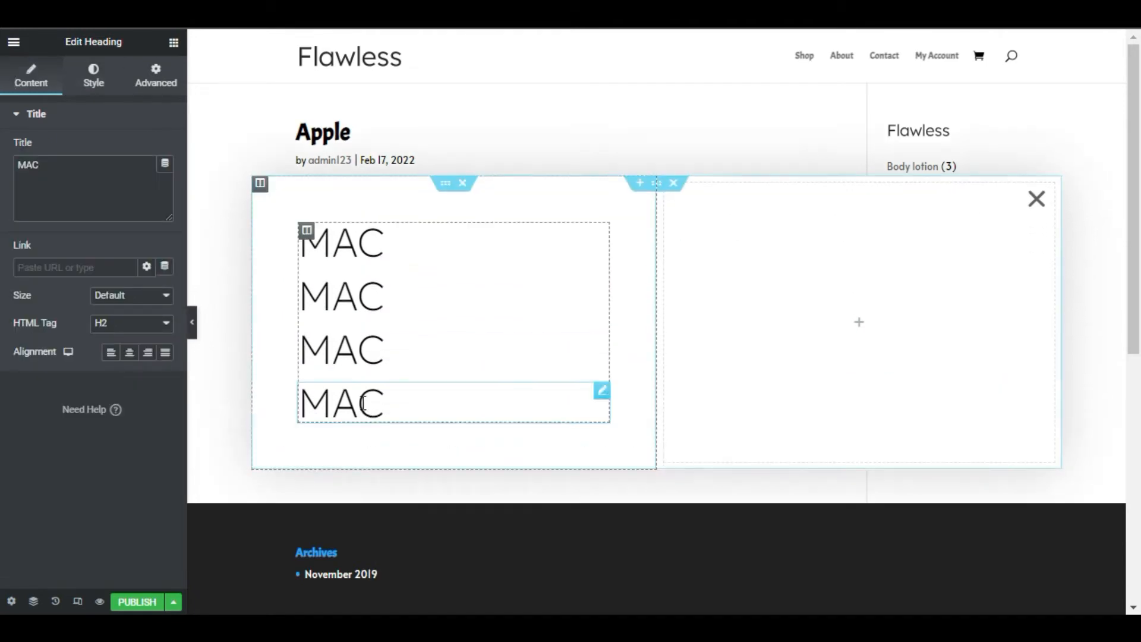
{"action": "right_click", "coordinate": [364, 403]}
{"action": "left_click", "coordinate": [390, 433]}
Change the second heading's title to "iPhone" and the third heading's title to "Music"
{"action": "left_click", "coordinate": [435, 274]}
{"action": "key", "text": "BackSpace"}
{"action": "key", "text": "BackSpace"}
{"action": "key", "text": "BackSpace"}
{"action": "type", "text": "iPhone"}
{"action": "left_click", "coordinate": [426, 319]}
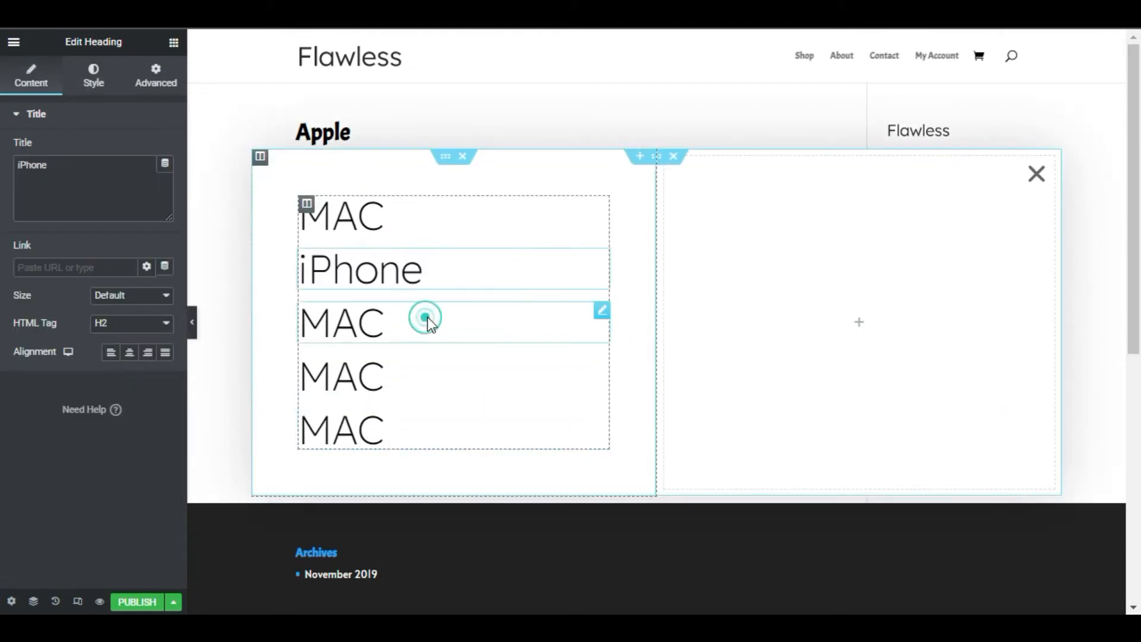
{"action": "key", "text": "BackSpace"}
{"action": "key", "text": "BackSpace"}
{"action": "key", "text": "BackSpace"}
{"action": "type", "text": "Music"}
Change the fourth heading's title to "iPad" and the fifth heading's title to "Watch"
{"action": "left_click", "coordinate": [435, 362]}
{"action": "key", "text": "BackSpace"}
{"action": "key", "text": "BackSpace"}
{"action": "key", "text": "BackSpace"}
{"action": "type", "text": "iPad"}
{"action": "left_click", "coordinate": [420, 410]}
{"action": "key", "text": "BackSpace"}
{"action": "key", "text": "BackSpace"}
{"action": "key", "text": "BackSpace"}
{"action": "type", "text": "Watch"}
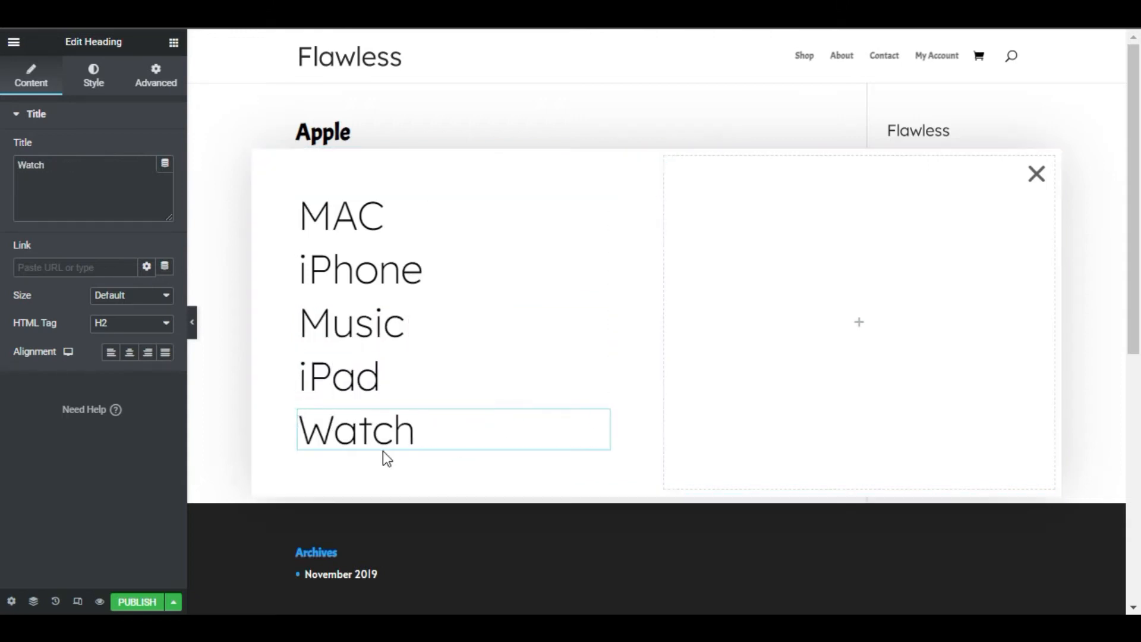
Add a button below the Watch heading with the text "Our Story"
{"action": "left_click", "coordinate": [173, 42]}
{"action": "left_click_drag", "start_coordinate": [141, 331], "coordinate": [321, 457]}
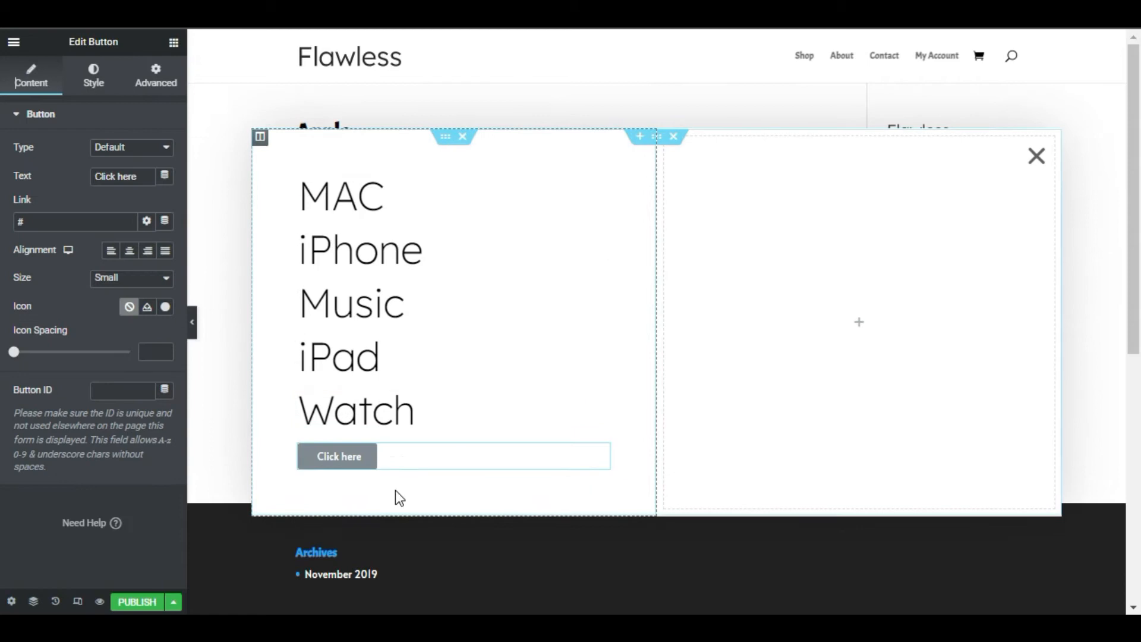
{"action": "left_click_drag", "start_coordinate": [140, 177], "coordinate": [86, 184]}
Give the Our Story button larger, light, letter-spaced black text and a transparent background
{"action": "left_click", "coordinate": [92, 67]}
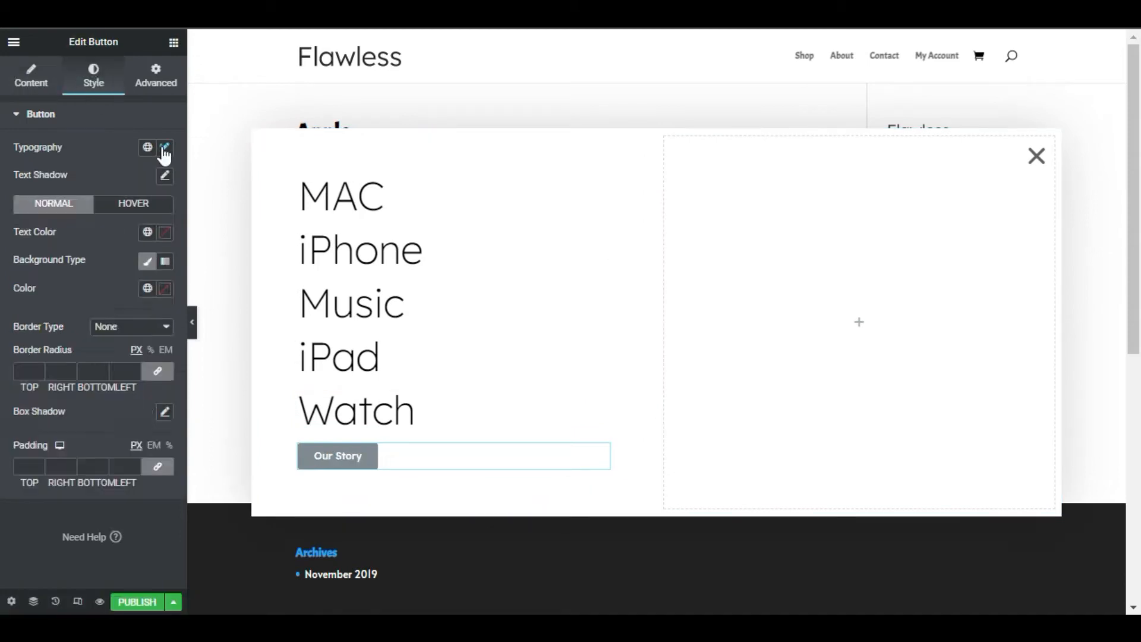
{"action": "left_click", "coordinate": [164, 147]}
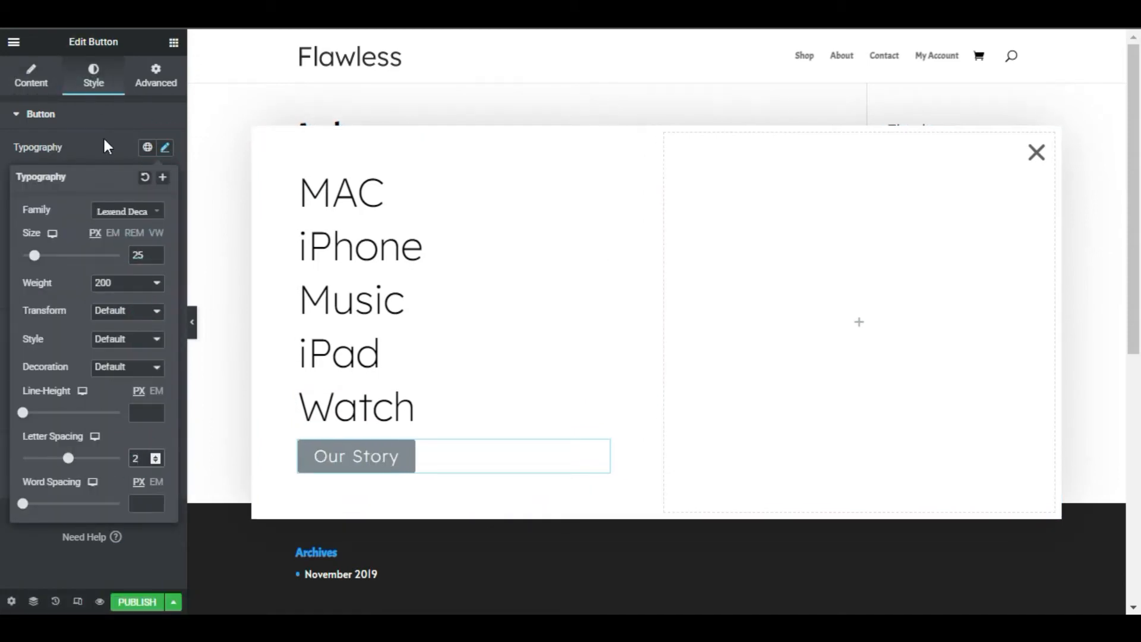
{"action": "left_click", "coordinate": [104, 147]}
{"action": "left_click", "coordinate": [163, 230]}
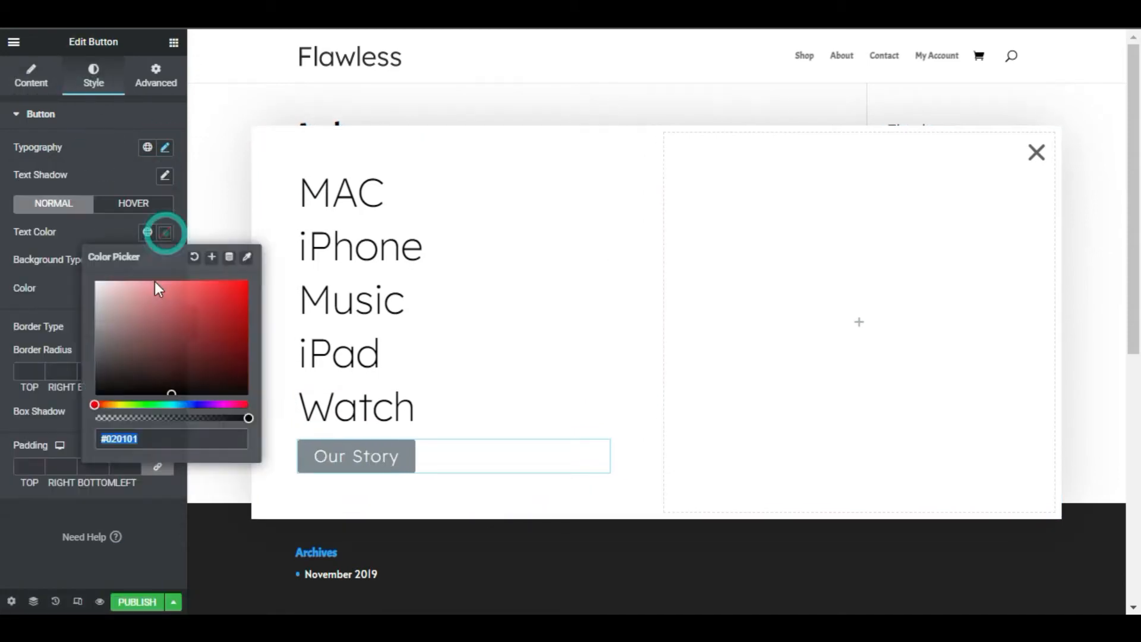
{"action": "left_click_drag", "start_coordinate": [134, 369], "coordinate": [83, 404]}
{"action": "left_click", "coordinate": [87, 288]}
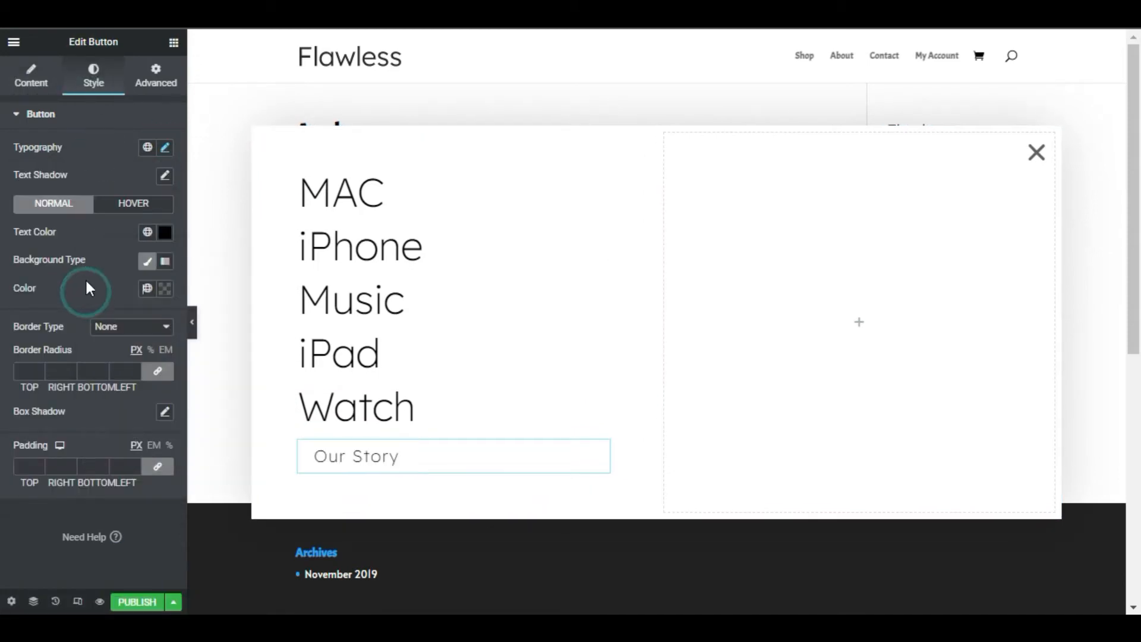
Add a solid black border to the Our Story button, 1 px wide at the bottom and 0 on the other sides
{"action": "left_click", "coordinate": [130, 325]}
{"action": "left_click", "coordinate": [116, 353]}
{"action": "left_click", "coordinate": [164, 411]}
{"action": "left_click_drag", "start_coordinate": [128, 312], "coordinate": [80, 347]}
{"action": "left_click", "coordinate": [80, 346]}
{"action": "scroll", "coordinate": [80, 346], "scroll_direction": "down", "scroll_amount": 2}
{"action": "left_click", "coordinate": [158, 298]}
{"action": "left_click", "coordinate": [104, 295]}
Set the button's border radius to 0 and its padding to 10 px at the bottom and 0 on the other sides
{"action": "left_click", "coordinate": [126, 382]}
{"action": "type", "text": "0"}
{"action": "left_click", "coordinate": [158, 478]}
{"action": "left_click", "coordinate": [86, 478]}
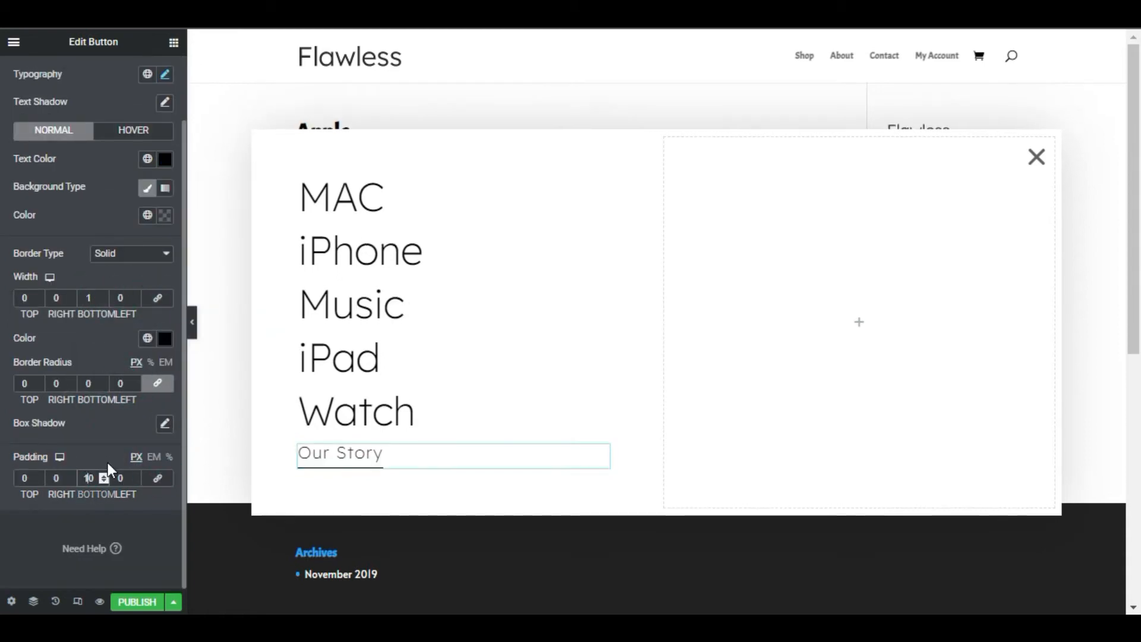
Increase the top margin of the Our Story button and add an inner section below it
{"action": "scroll", "coordinate": [118, 297], "scroll_direction": "up", "scroll_amount": 3}
{"action": "left_click", "coordinate": [155, 77]}
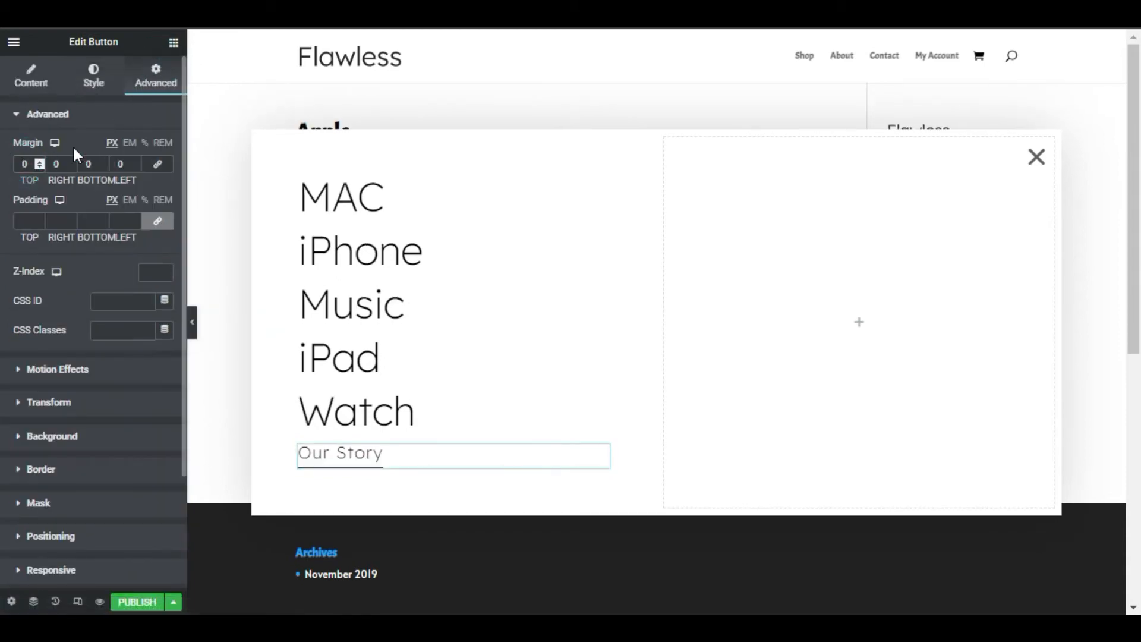
{"action": "left_click", "coordinate": [173, 42]}
{"action": "left_click_drag", "start_coordinate": [38, 226], "coordinate": [326, 512]}
Set the new inner section below Our Story to full content width with no gap between its columns
{"action": "left_click", "coordinate": [137, 149]}
{"action": "left_click", "coordinate": [132, 177]}
{"action": "left_click", "coordinate": [140, 177]}
{"action": "left_click", "coordinate": [132, 214]}
Set the inner section's padding to 30 px top, 70 px right, 50 px bottom and 70 px left
{"action": "left_click", "coordinate": [156, 81]}
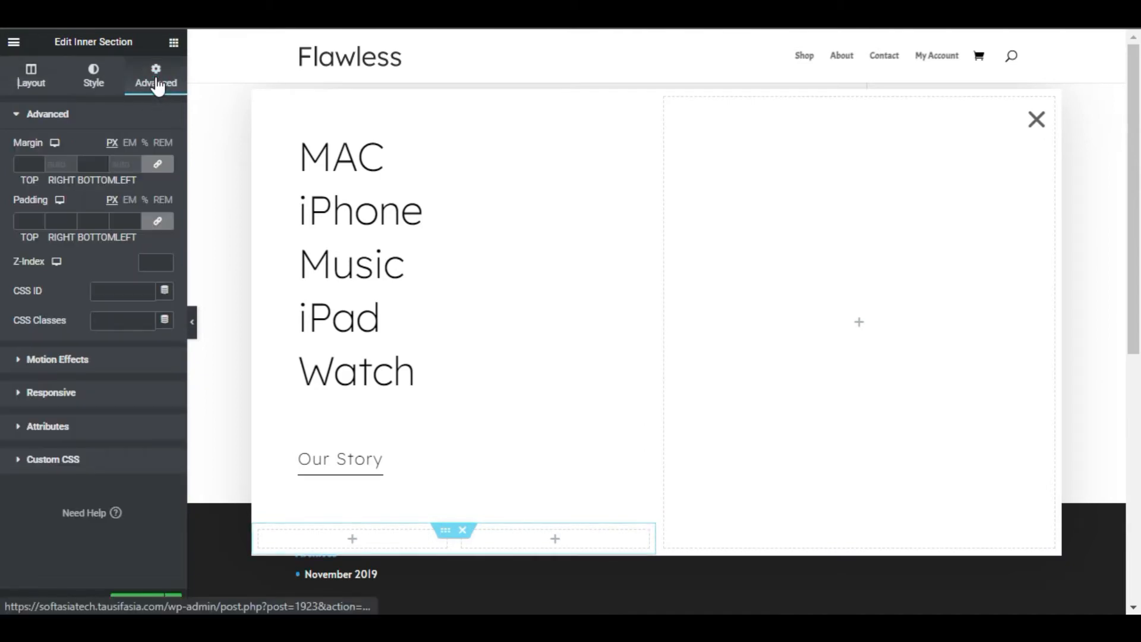
{"action": "left_click", "coordinate": [158, 222]}
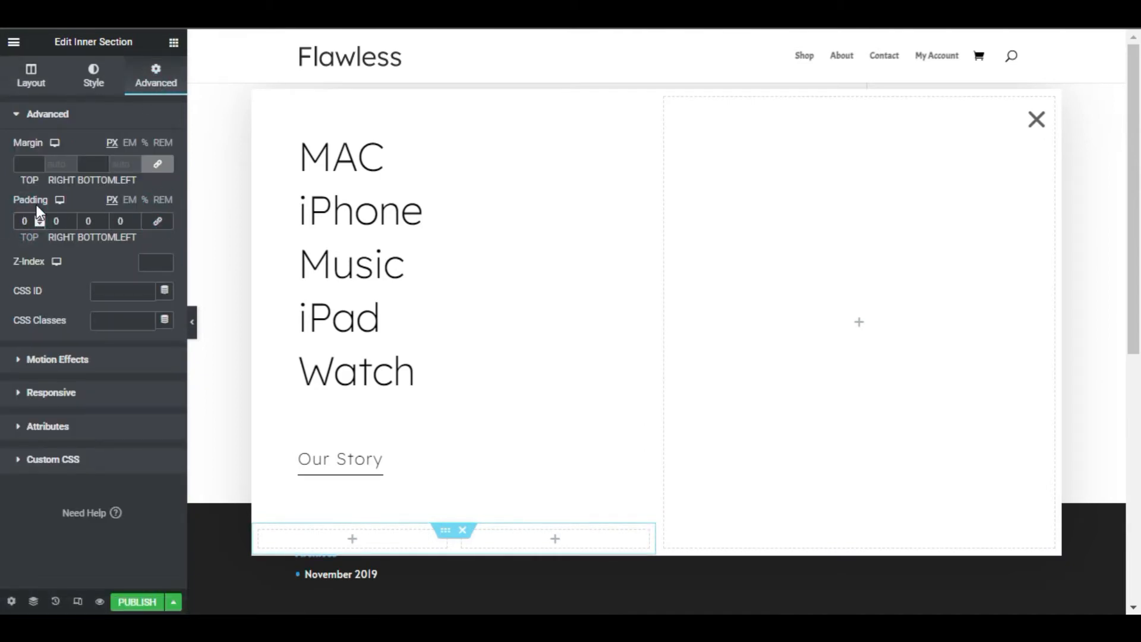
{"action": "type", "text": "30"}
{"action": "key", "text": "Tab"}
{"action": "type", "text": "70"}
{"action": "key", "text": "Tab"}
{"action": "type", "text": "50"}
{"action": "key", "text": "Tab"}
{"action": "type", "text": "70"}
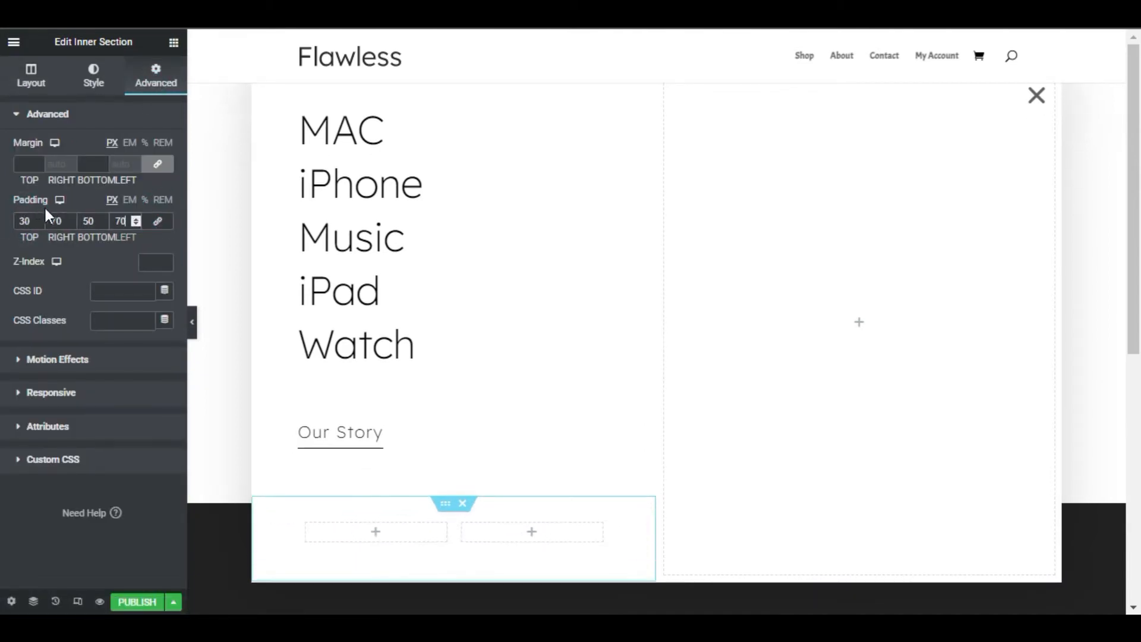
Delete one column of the inner section and add a Share Buttons widget to the remaining column
{"action": "right_click", "coordinate": [380, 542]}
{"action": "left_click", "coordinate": [408, 600]}
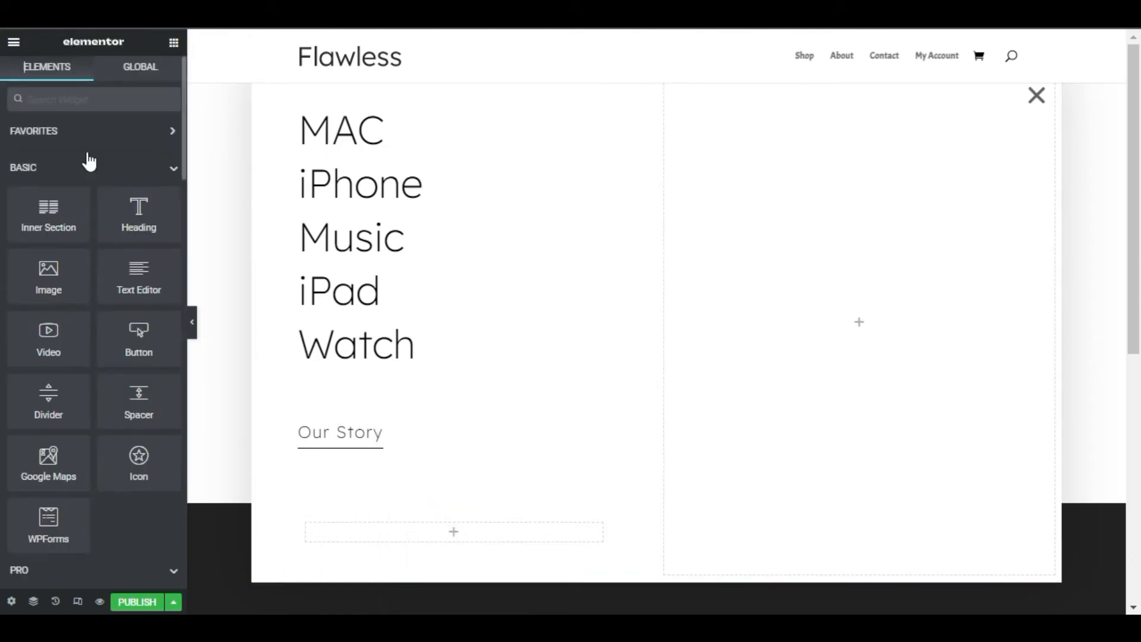
{"action": "type", "text": "so"}
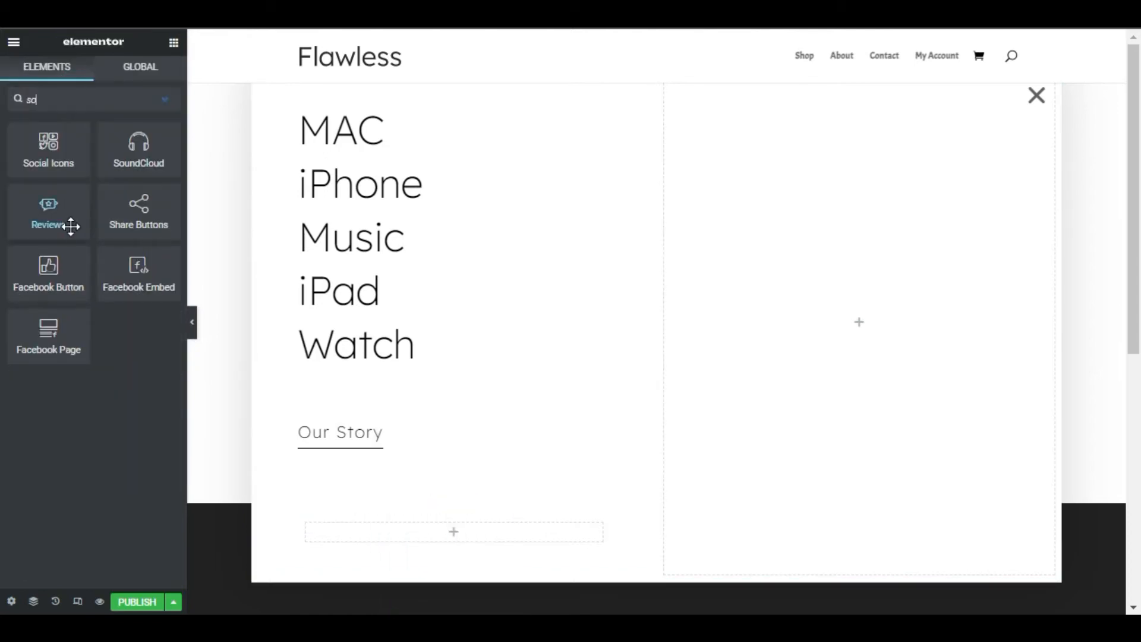
{"action": "left_click_drag", "start_coordinate": [139, 211], "coordinate": [347, 529]}
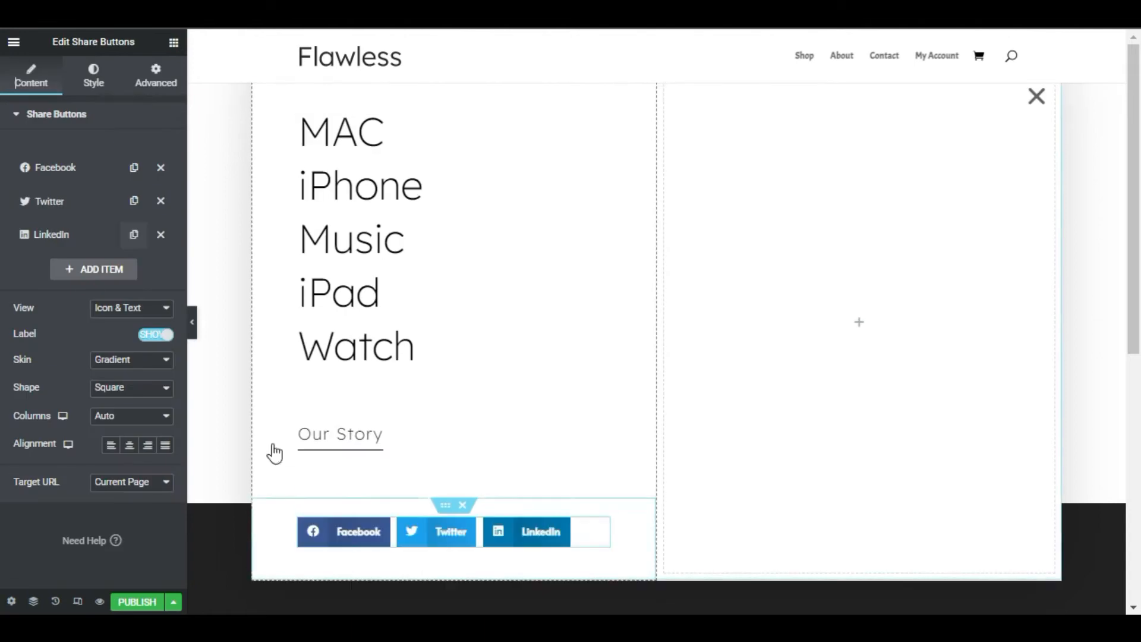
Change the LinkedIn share button to WhatsApp and have the share buttons display icons only
{"action": "left_click", "coordinate": [78, 234]}
{"action": "left_click", "coordinate": [128, 267]}
{"action": "left_click", "coordinate": [122, 520]}
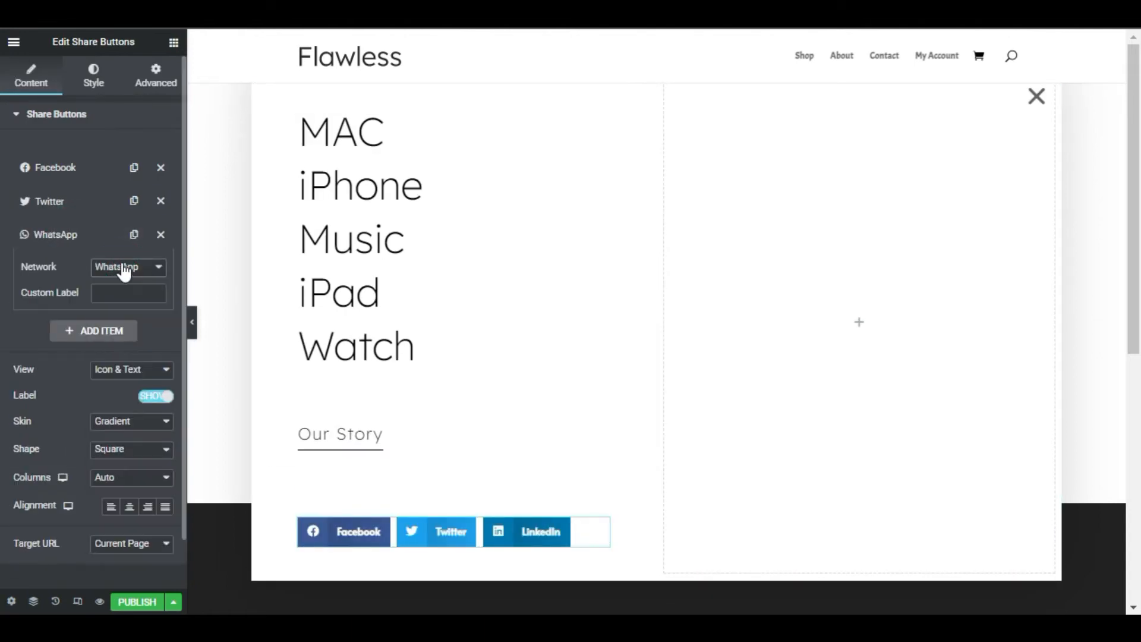
{"action": "left_click", "coordinate": [139, 404]}
{"action": "left_click", "coordinate": [130, 426]}
{"action": "left_click", "coordinate": [116, 482]}
Set the share buttons' button size to 2 and switch their colour to custom
{"action": "left_click", "coordinate": [88, 73]}
{"action": "left_click", "coordinate": [157, 257]}
{"action": "type", "text": "2"}
{"action": "left_click", "coordinate": [120, 386]}
{"action": "left_click", "coordinate": [120, 419]}
Make the share buttons' primary colour transparent and their secondary colour black
{"action": "left_click", "coordinate": [163, 440]}
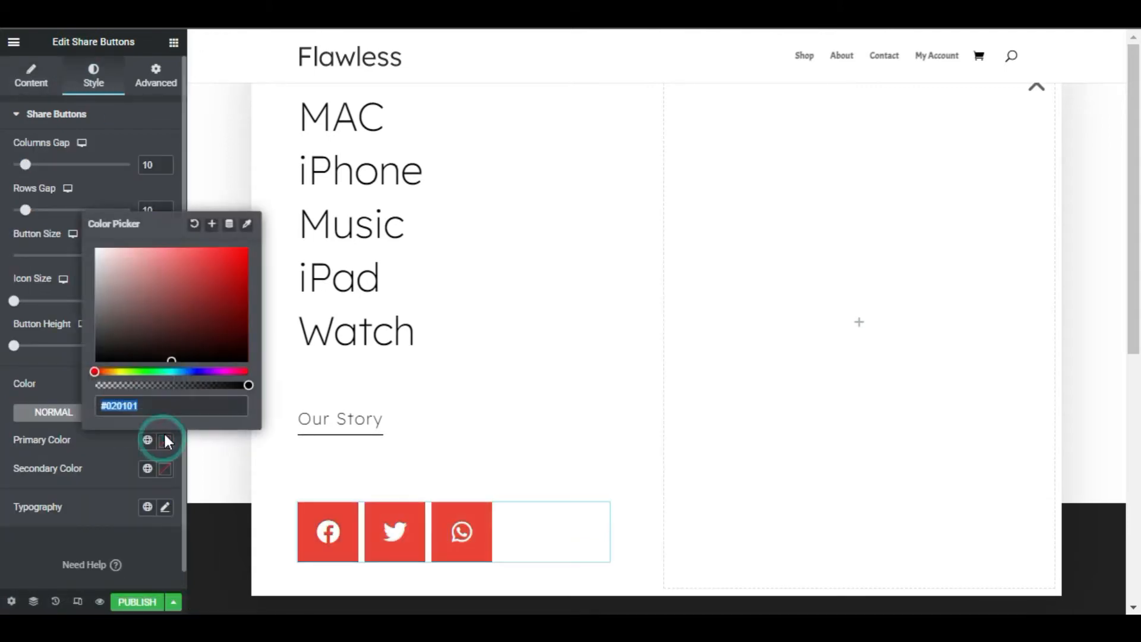
{"action": "left_click", "coordinate": [96, 385]}
{"action": "left_click", "coordinate": [164, 469]}
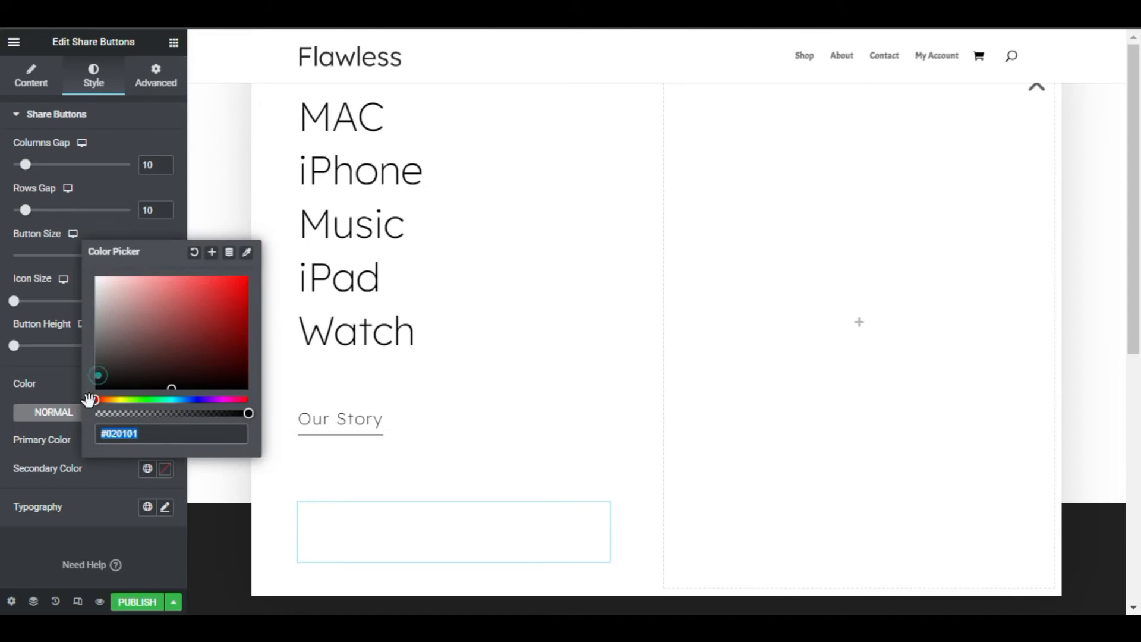
{"action": "left_click", "coordinate": [95, 385]}
{"action": "left_click", "coordinate": [116, 478]}
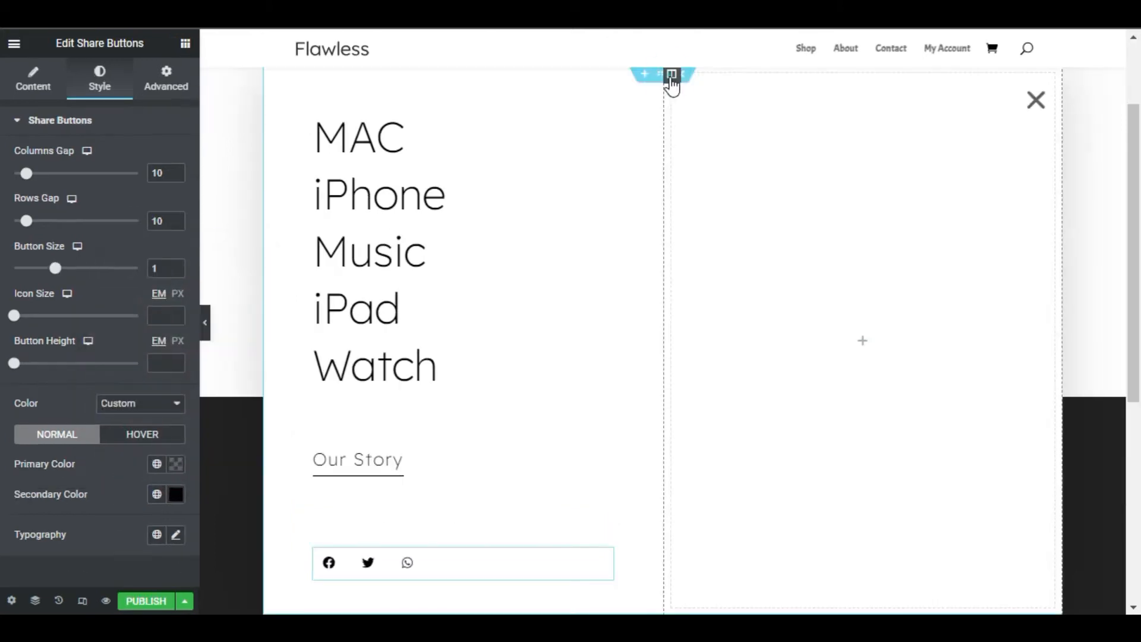
Give the empty second column a linear gradient background from black to dark grey #312F30
{"action": "left_click", "coordinate": [672, 77]}
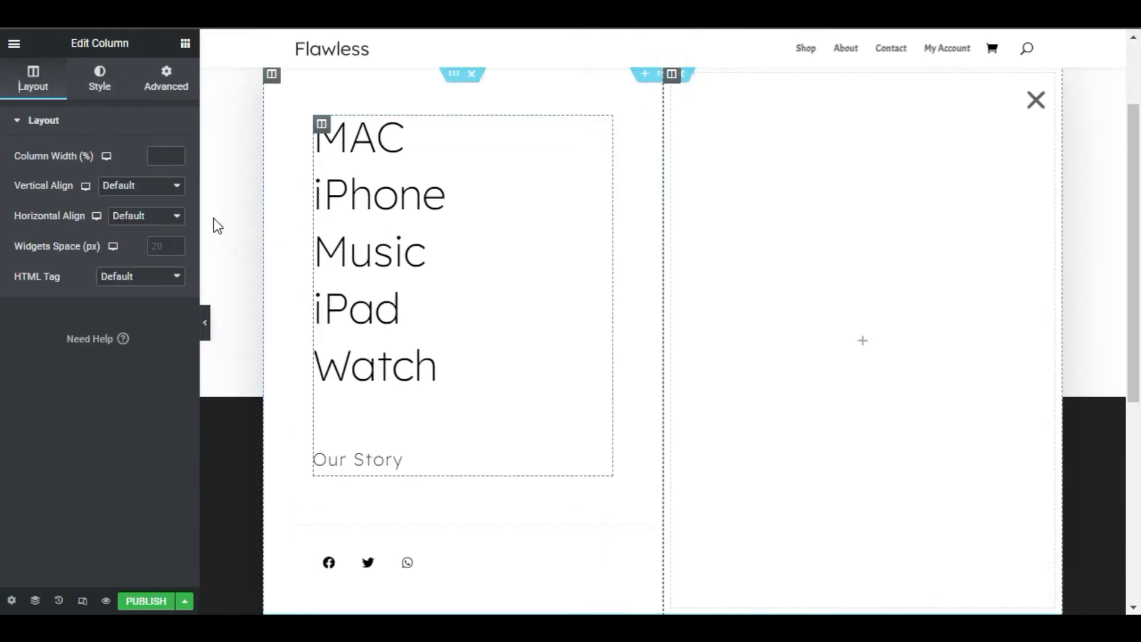
{"action": "left_click", "coordinate": [99, 78]}
{"action": "left_click", "coordinate": [156, 186]}
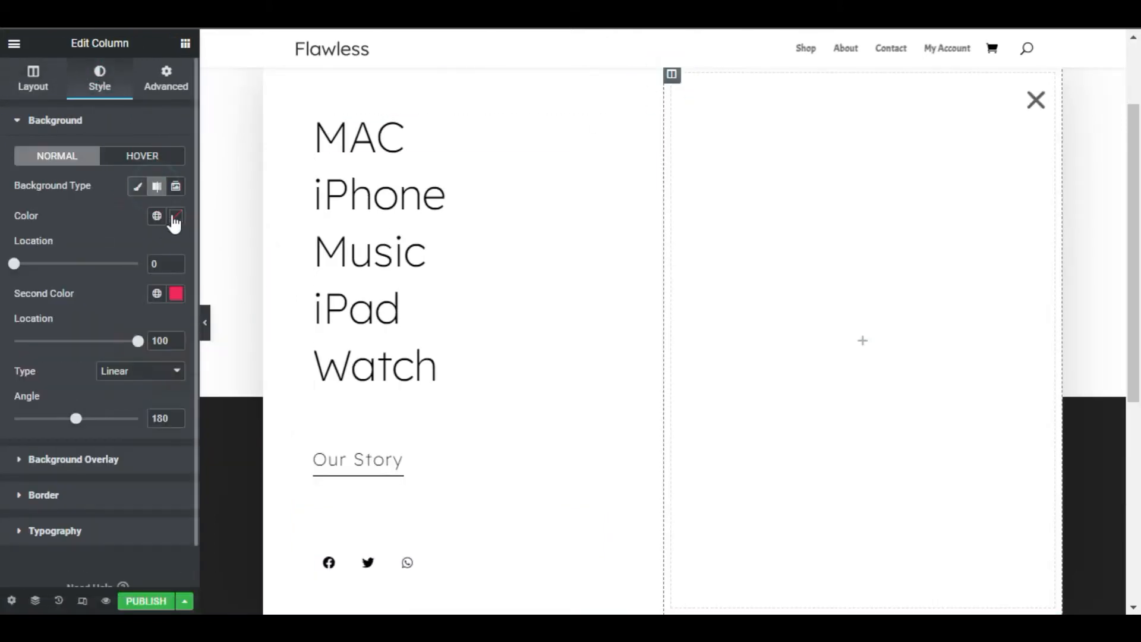
{"action": "left_click", "coordinate": [176, 215]}
{"action": "left_click", "coordinate": [103, 385]}
{"action": "left_click", "coordinate": [73, 298]}
{"action": "left_click", "coordinate": [176, 295]}
{"action": "left_click_drag", "start_coordinate": [116, 383], "coordinate": [107, 445]}
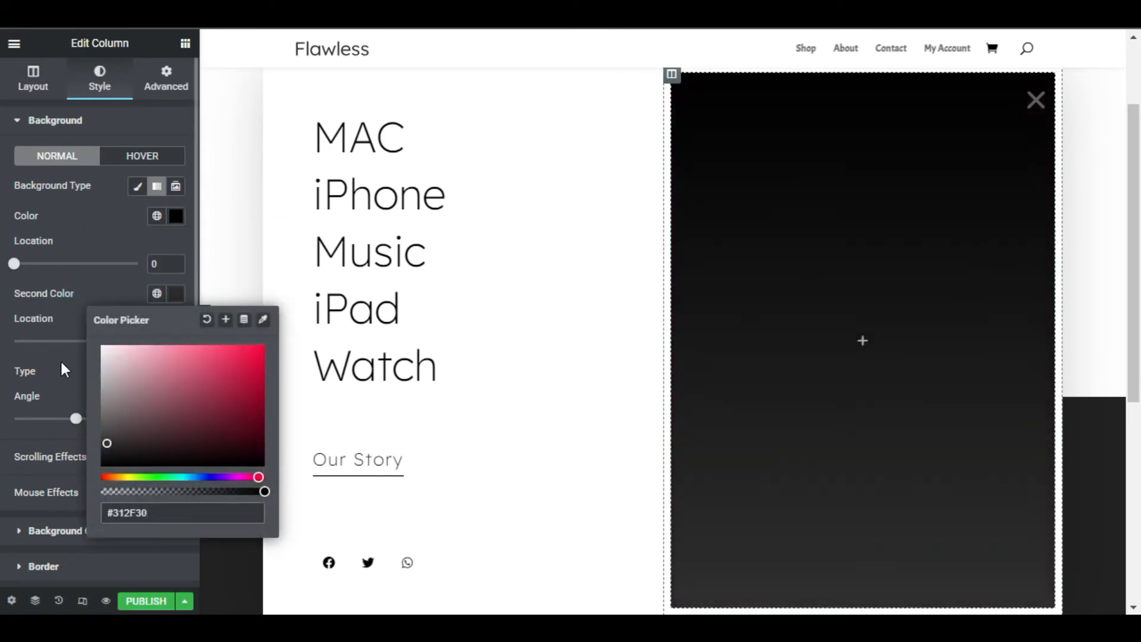
{"action": "left_click", "coordinate": [68, 378]}
Add an inner section to the dark second column and reduce it to a single column
{"action": "left_click", "coordinate": [186, 43]}
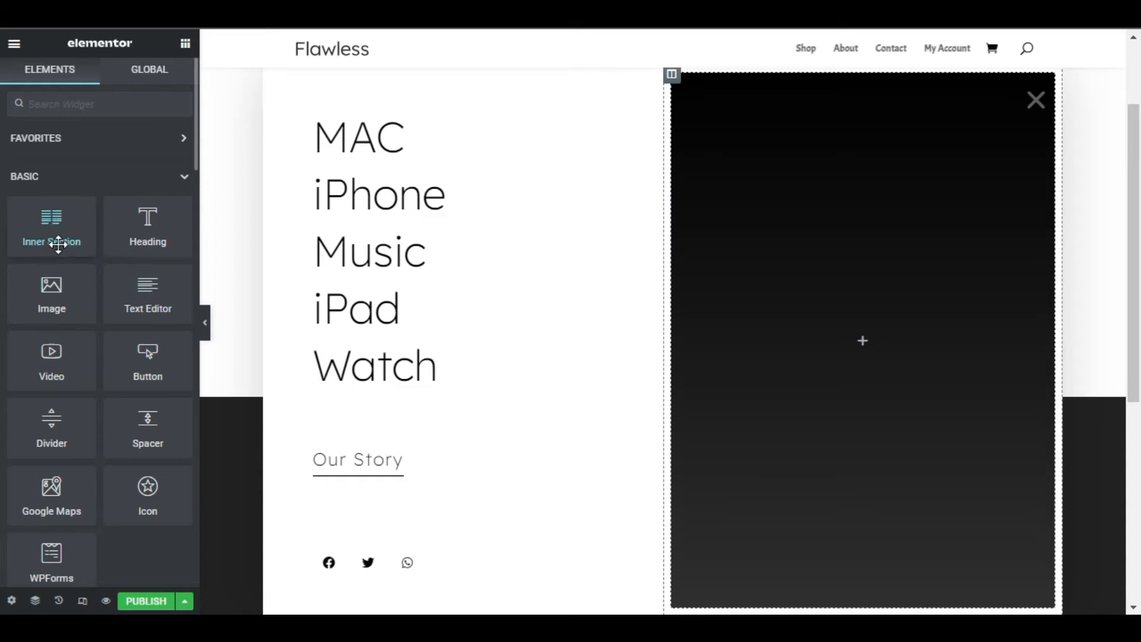
{"action": "left_click_drag", "start_coordinate": [53, 242], "coordinate": [865, 332]}
{"action": "right_click", "coordinate": [759, 77]}
{"action": "left_click", "coordinate": [818, 301]}
Set the dark column's inner section padding to 70 px at the top and 60 px at the sides
{"action": "left_click", "coordinate": [855, 70]}
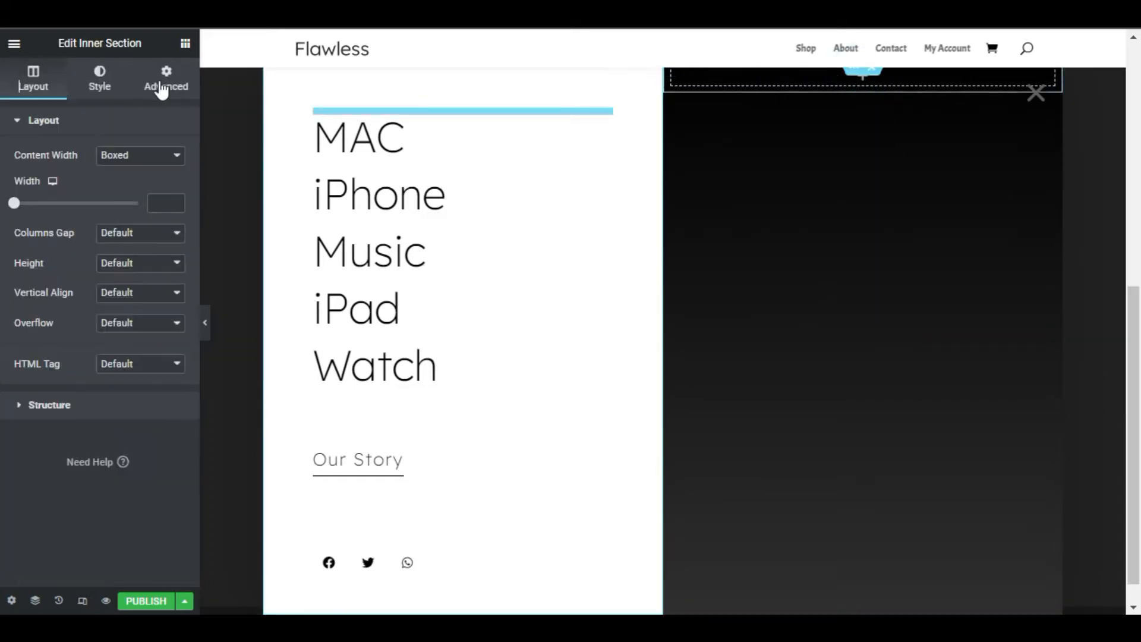
{"action": "left_click", "coordinate": [162, 87]}
{"action": "type", "text": "70"}
{"action": "key", "text": "Tab"}
{"action": "type", "text": "60"}
{"action": "key", "text": "Tab"}
{"action": "type", "text": "70"}
{"action": "key", "text": "Tab"}
{"action": "type", "text": "60"}
Add a heading reading "Sign up for our Newsletters" to the dark column's inner section
{"action": "left_click", "coordinate": [185, 43]}
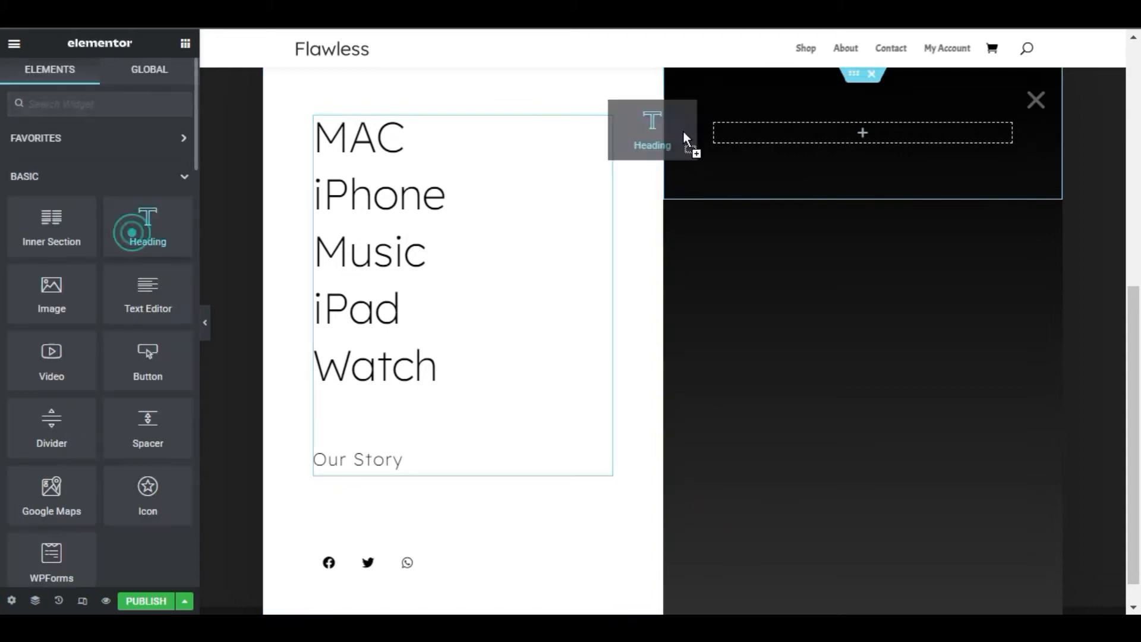
{"action": "left_click_drag", "start_coordinate": [178, 230], "coordinate": [862, 126]}
{"action": "left_click", "coordinate": [98, 197]}
{"action": "key", "text": "ctrl+a"}
{"action": "type", "text": "Sign up for our Newsletters"}
Format the newsletter heading with white (#fff) text in Lexend at 20 px, weight 400
{"action": "left_click", "coordinate": [99, 79]}
{"action": "left_click", "coordinate": [174, 152]}
{"action": "type", "text": "#fff"}
{"action": "left_click", "coordinate": [175, 155]}
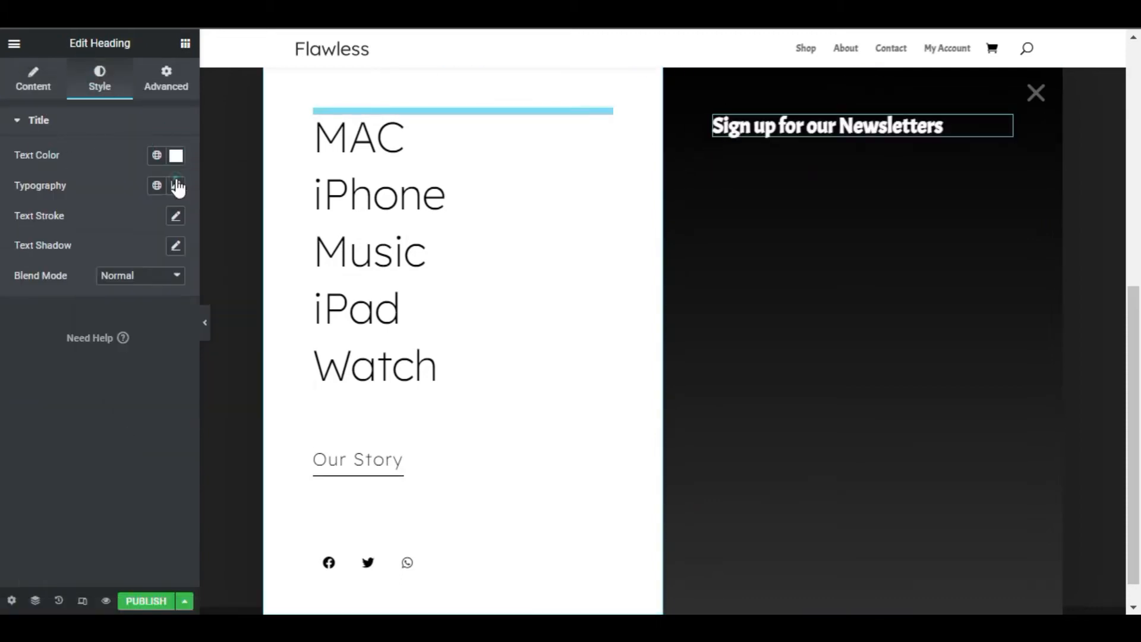
{"action": "left_click", "coordinate": [175, 186]}
{"action": "left_click", "coordinate": [156, 299]}
{"action": "type", "text": "20"}
{"action": "left_click", "coordinate": [141, 326]}
{"action": "left_click", "coordinate": [156, 397]}
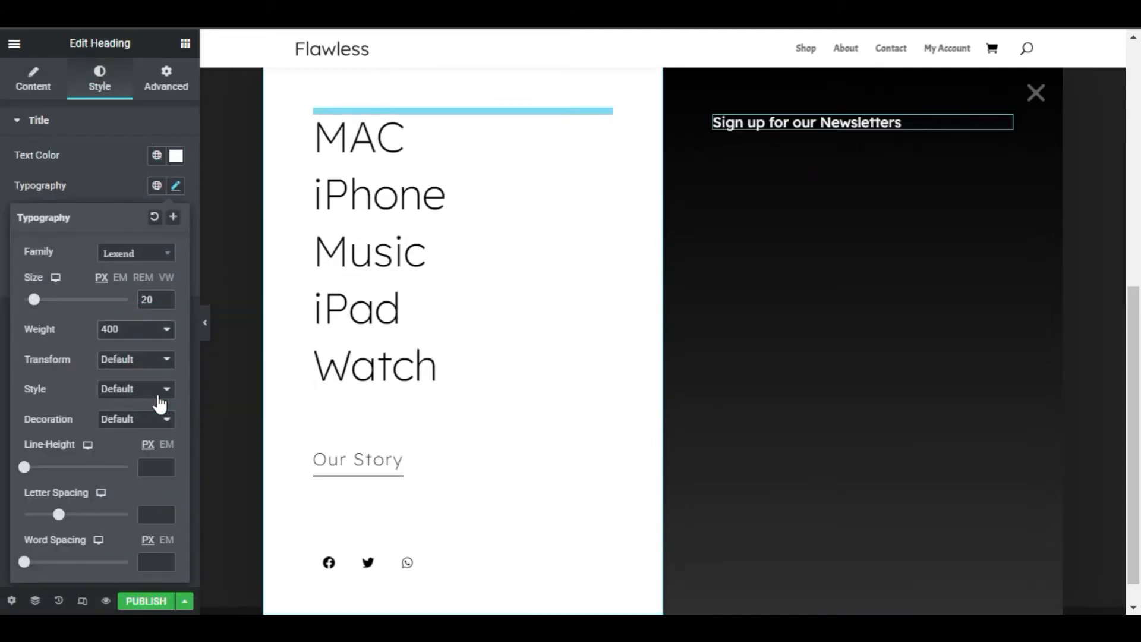
Add a Form widget below the newsletter heading and remove its Name and Message fields
{"action": "left_click", "coordinate": [186, 43]}
{"action": "scroll", "coordinate": [170, 434], "scroll_direction": "down", "scroll_amount": 3}
{"action": "left_click_drag", "start_coordinate": [154, 551], "coordinate": [844, 161]}
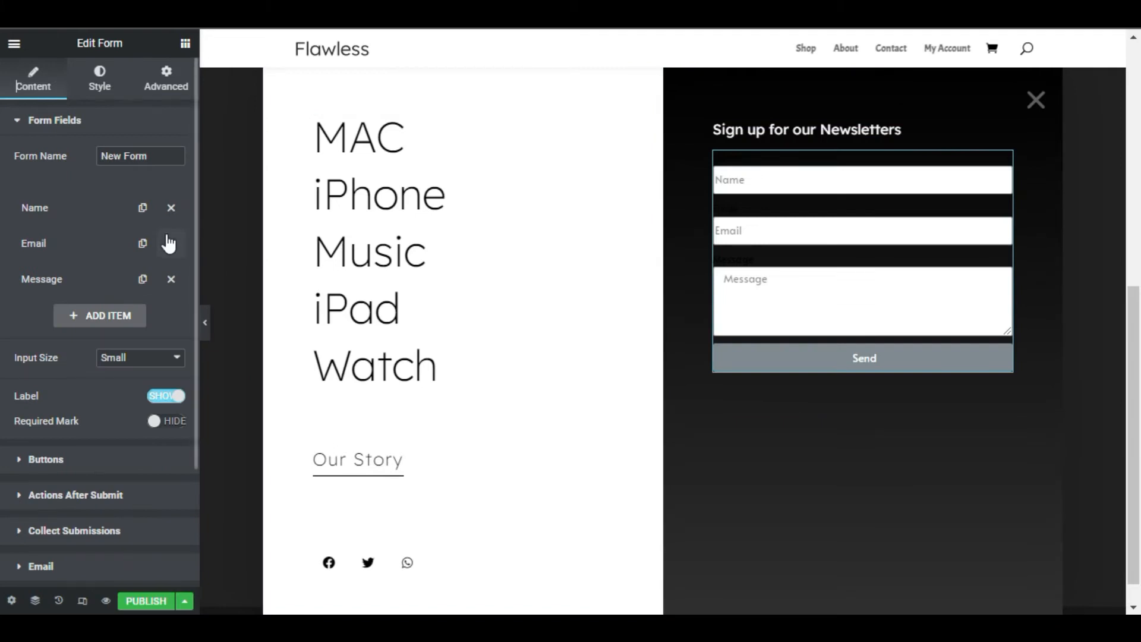
{"action": "left_click", "coordinate": [171, 210]}
{"action": "left_click", "coordinate": [171, 243]}
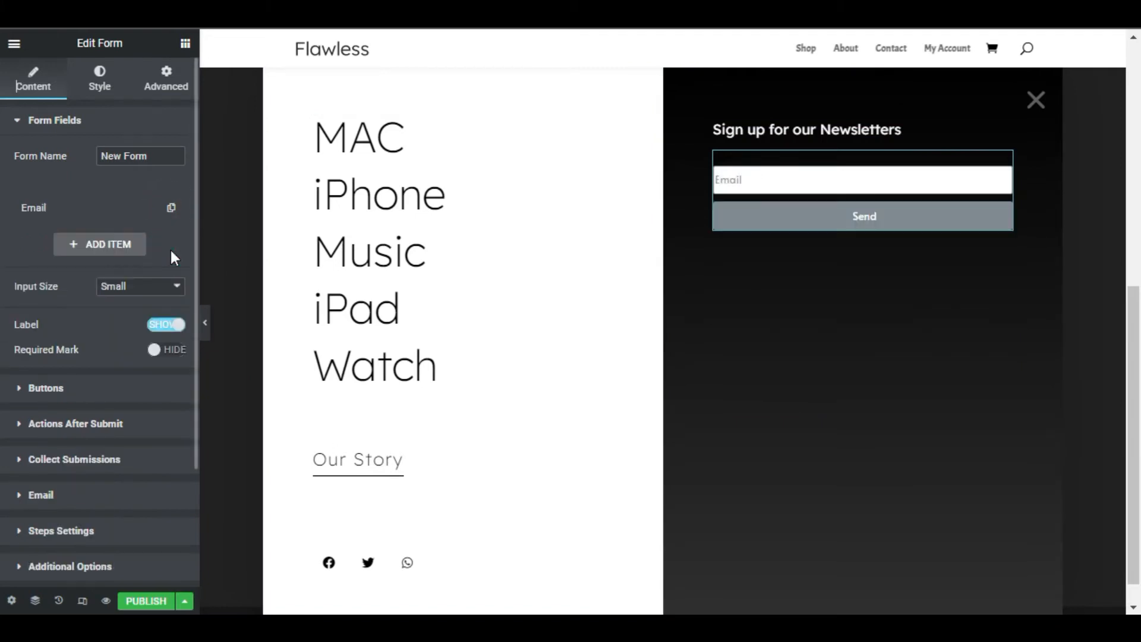
Set the form's input size to Medium, hide its labels and make the Email field 80% wide
{"action": "left_click", "coordinate": [150, 288]}
{"action": "left_click", "coordinate": [155, 342]}
{"action": "left_click", "coordinate": [108, 209]}
{"action": "left_click", "coordinate": [141, 370]}
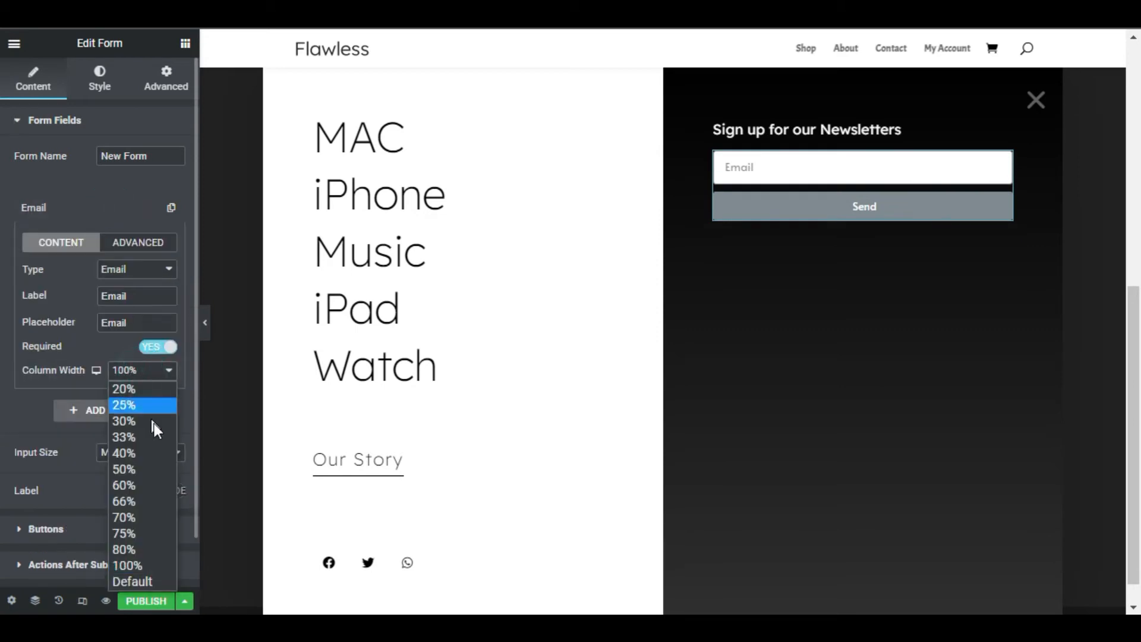
{"action": "left_click", "coordinate": [169, 550]}
Set the form's Send button to 20% column width and Medium size
{"action": "left_click", "coordinate": [110, 531]}
{"action": "left_click", "coordinate": [128, 221]}
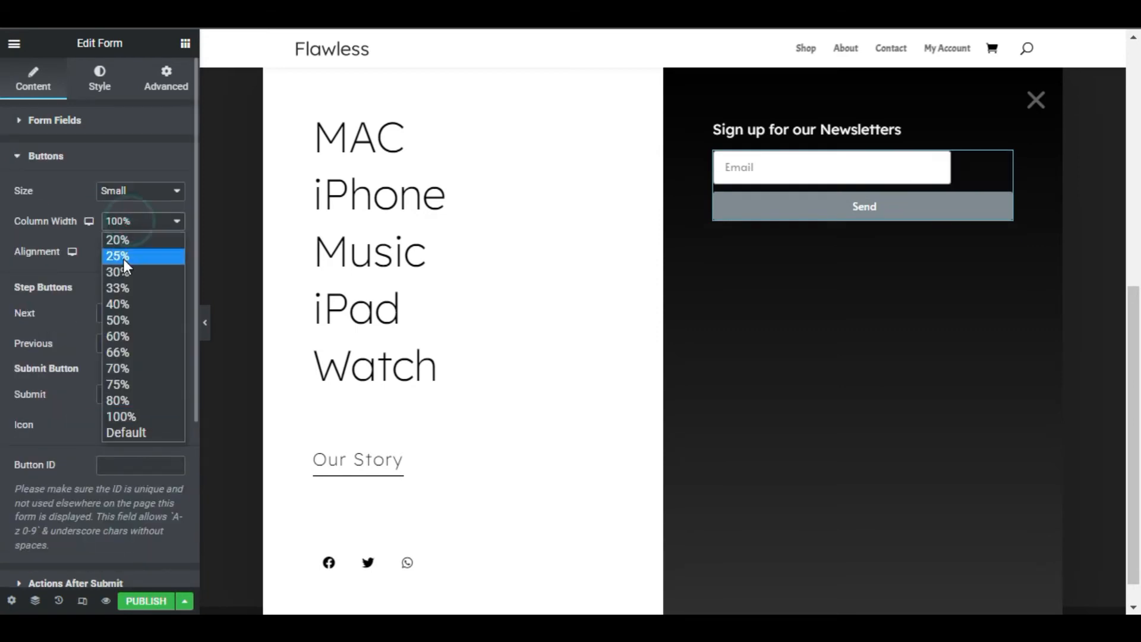
{"action": "left_click", "coordinate": [117, 239]}
{"action": "left_click", "coordinate": [138, 191]}
{"action": "left_click", "coordinate": [122, 239]}
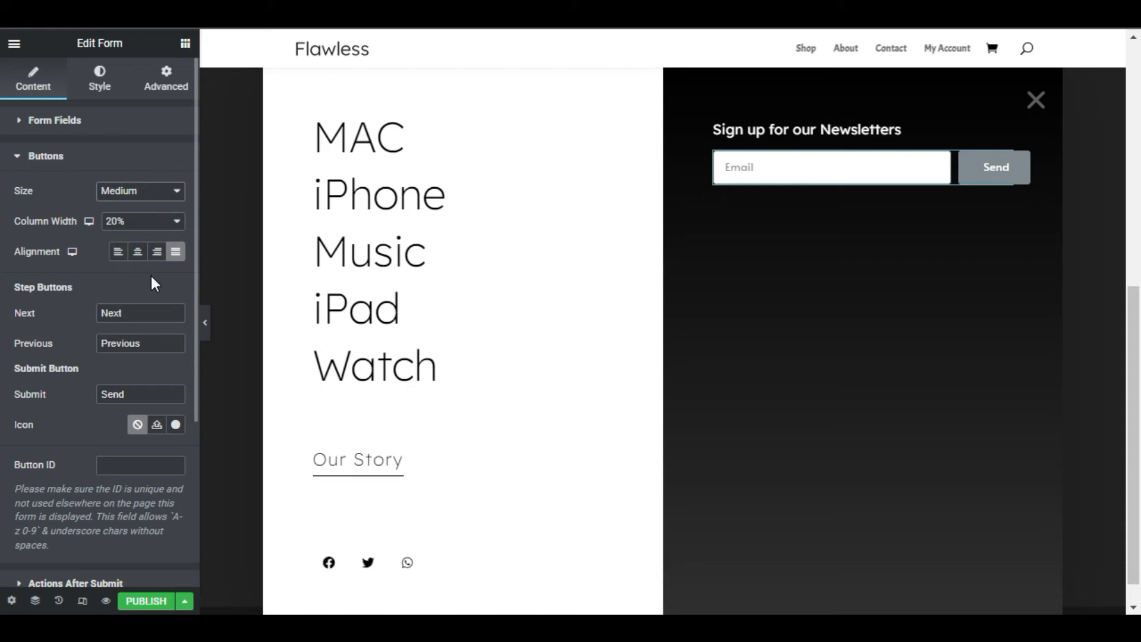
Reduce the form's column gap to 0 and give its field white text on a transparent background
{"action": "left_click", "coordinate": [96, 82]}
{"action": "left_click_drag", "start_coordinate": [34, 173], "coordinate": [13, 173]}
{"action": "left_click", "coordinate": [66, 539]}
{"action": "left_click", "coordinate": [176, 191]}
{"action": "left_click_drag", "start_coordinate": [123, 275], "coordinate": [71, 229]}
{"action": "left_click", "coordinate": [176, 262]}
{"action": "left_click_drag", "start_coordinate": [118, 460], "coordinate": [52, 433]}
Give the Email field a white #FFFFFF border, 1 px at the bottom and 0 on the other sides, with a border radius of 0
{"action": "left_click", "coordinate": [176, 303]}
{"action": "left_click_drag", "start_coordinate": [112, 388], "coordinate": [56, 325]}
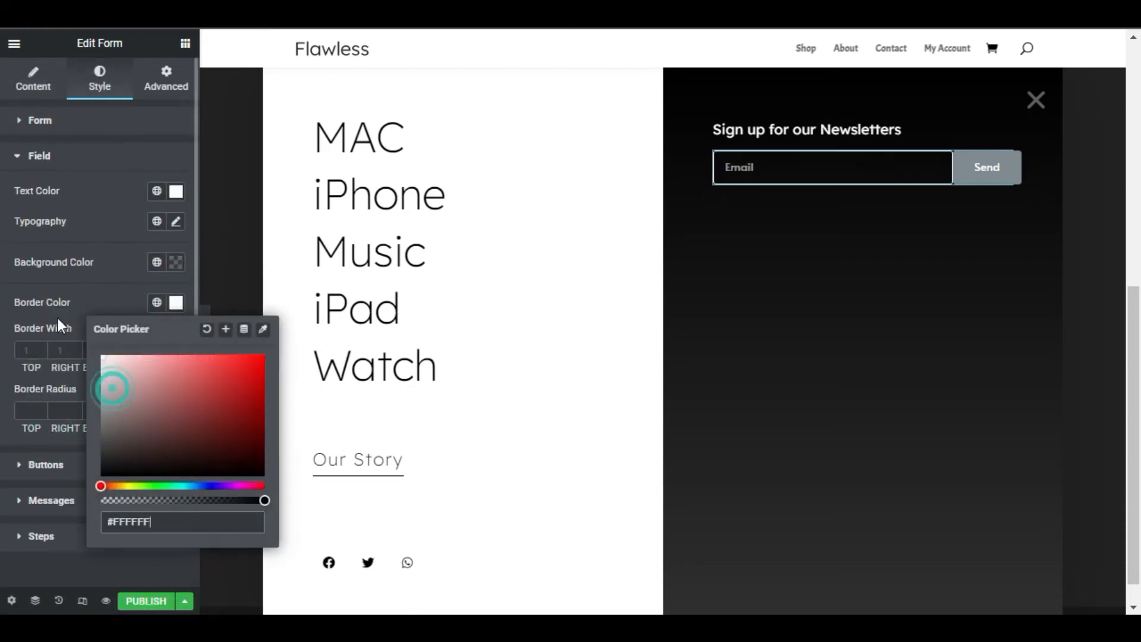
{"action": "left_click", "coordinate": [56, 325]}
{"action": "left_click", "coordinate": [168, 350]}
{"action": "left_click", "coordinate": [111, 348]}
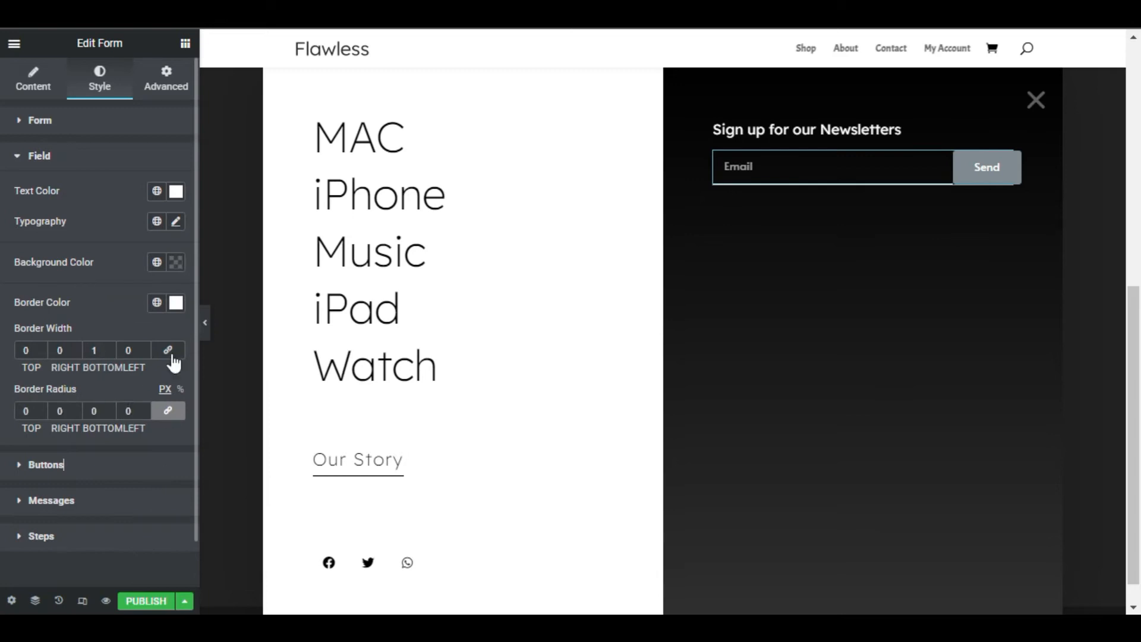
Give the form's Send button a solid border, 1 px wide at the bottom and 0 on the other sides
{"action": "left_click", "coordinate": [45, 464]}
{"action": "left_click", "coordinate": [169, 258]}
{"action": "left_click", "coordinate": [143, 289]}
{"action": "scroll", "coordinate": [178, 349], "scroll_direction": "down", "scroll_amount": 2}
{"action": "left_click", "coordinate": [167, 210]}
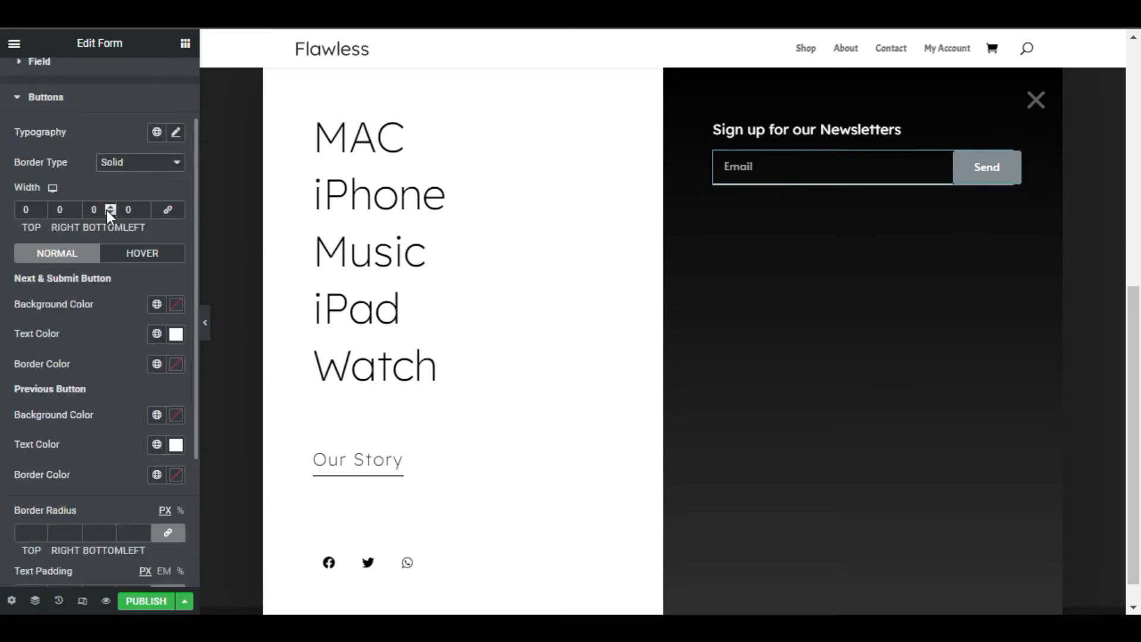
Make the Send button's background transparent and set its bottom text padding to 10 px
{"action": "left_click", "coordinate": [175, 303]}
{"action": "left_click_drag", "start_coordinate": [140, 501], "coordinate": [99, 502]}
{"action": "left_click", "coordinate": [175, 305]}
{"action": "scroll", "coordinate": [170, 374], "scroll_direction": "down", "scroll_amount": 1}
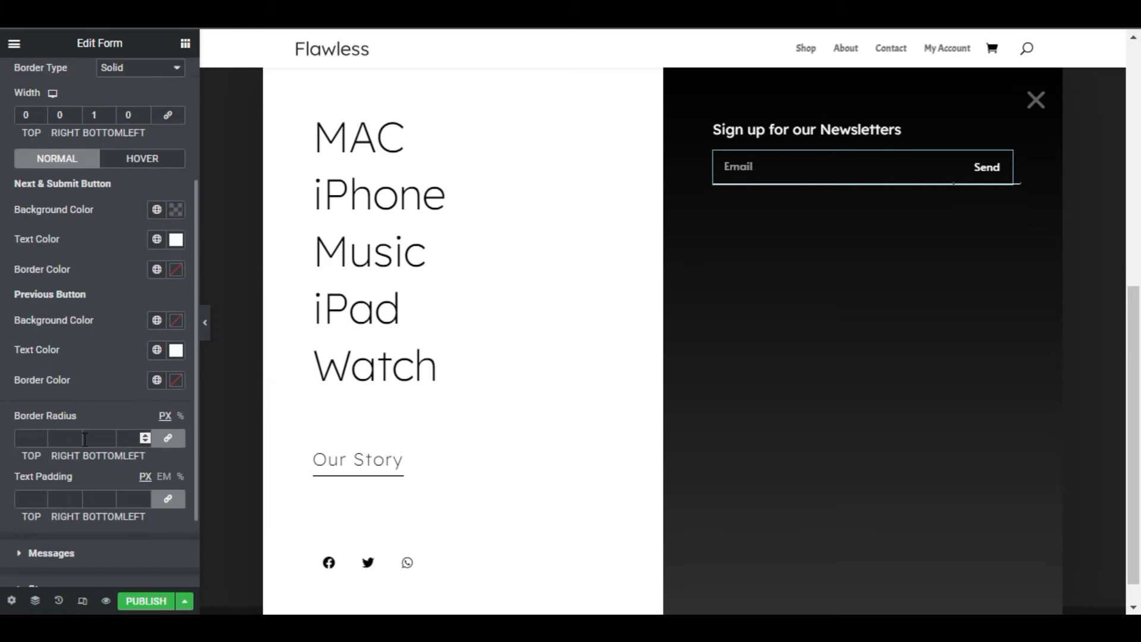
{"action": "left_click", "coordinate": [169, 502]}
{"action": "left_click", "coordinate": [92, 499]}
{"action": "type", "text": "10"}
Add a full-width inner section with no column gap below the newsletter form and set its right padding to 30 px
{"action": "left_click", "coordinate": [186, 43]}
{"action": "left_click_drag", "start_coordinate": [123, 229], "coordinate": [857, 198]}
{"action": "left_click", "coordinate": [166, 77]}
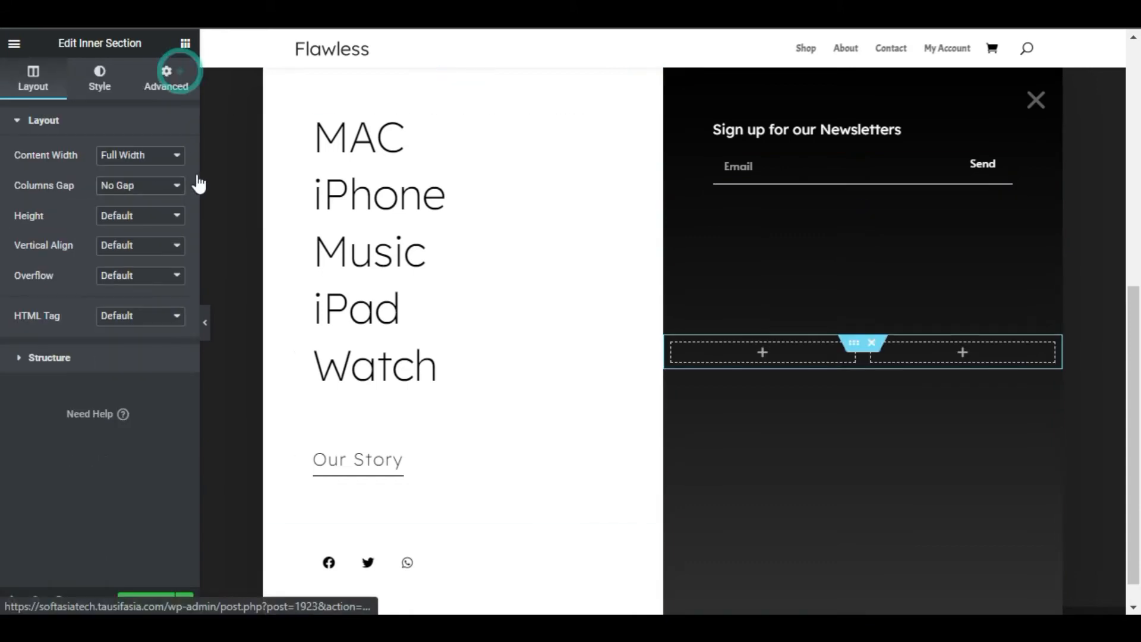
{"action": "left_click", "coordinate": [168, 233]}
{"action": "left_click", "coordinate": [60, 233]}
{"action": "type", "text": "30"}
{"action": "left_click", "coordinate": [82, 419]}
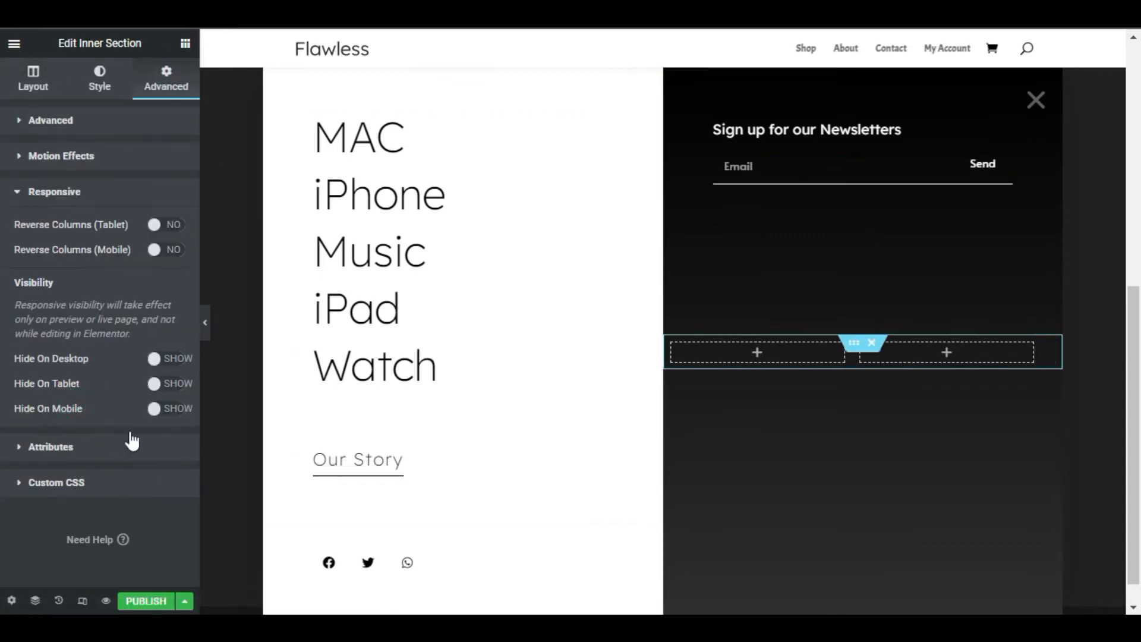
{"action": "left_click", "coordinate": [33, 77]}
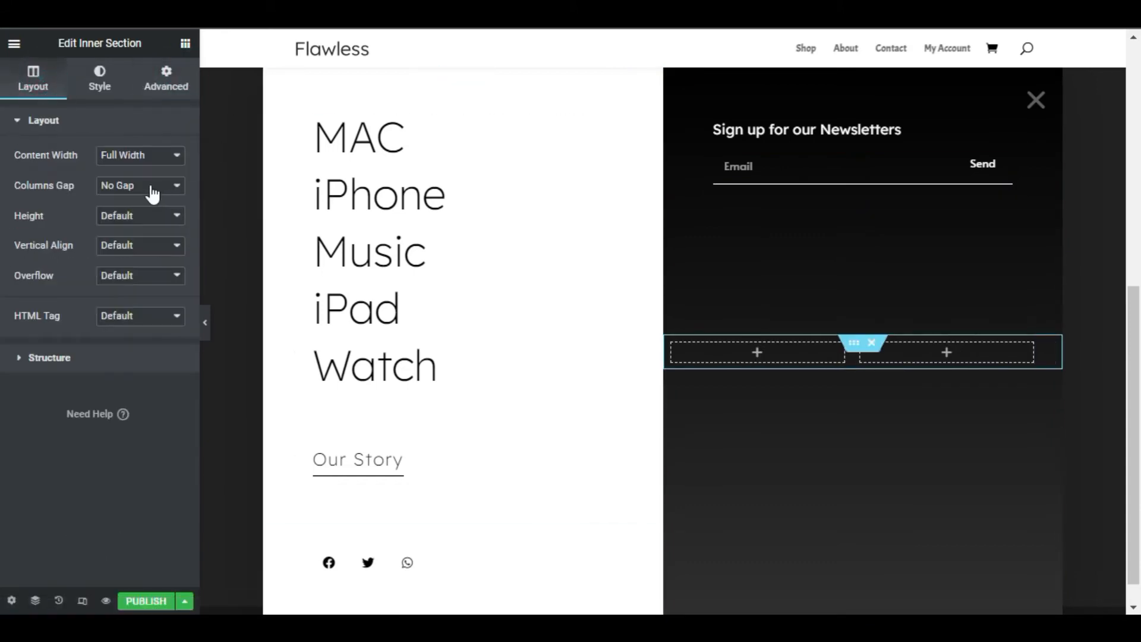
Delete one column of the lower inner section and set the remaining column's left margin to -60 px
{"action": "left_click", "coordinate": [841, 557]}
{"action": "left_click", "coordinate": [674, 343]}
{"action": "left_click", "coordinate": [673, 343]}
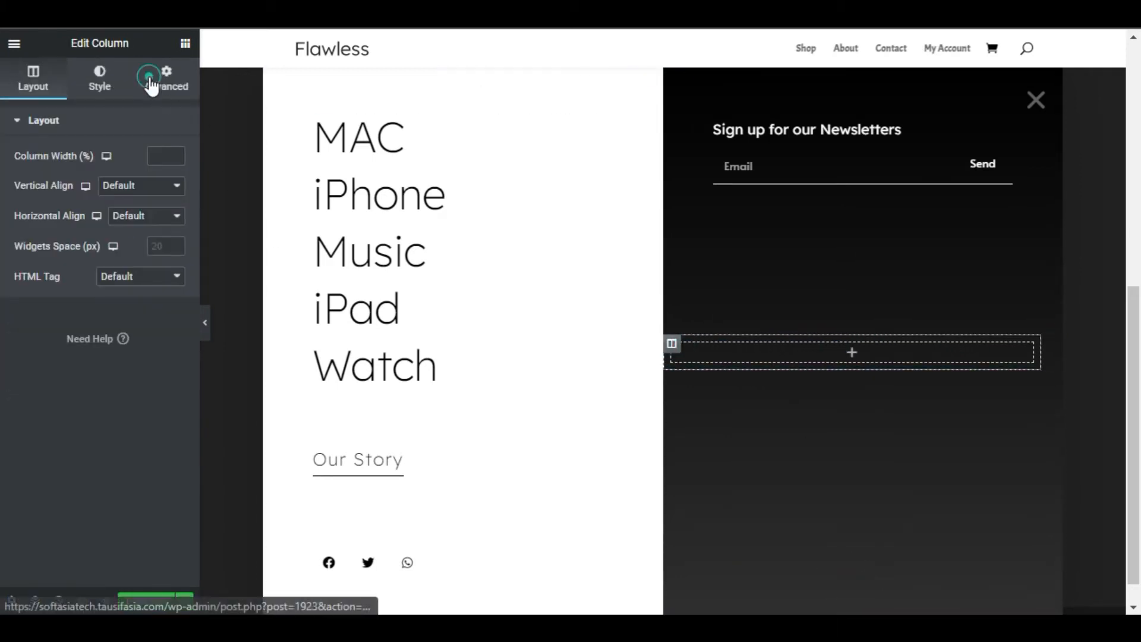
{"action": "left_click", "coordinate": [166, 78]}
{"action": "left_click", "coordinate": [169, 171]}
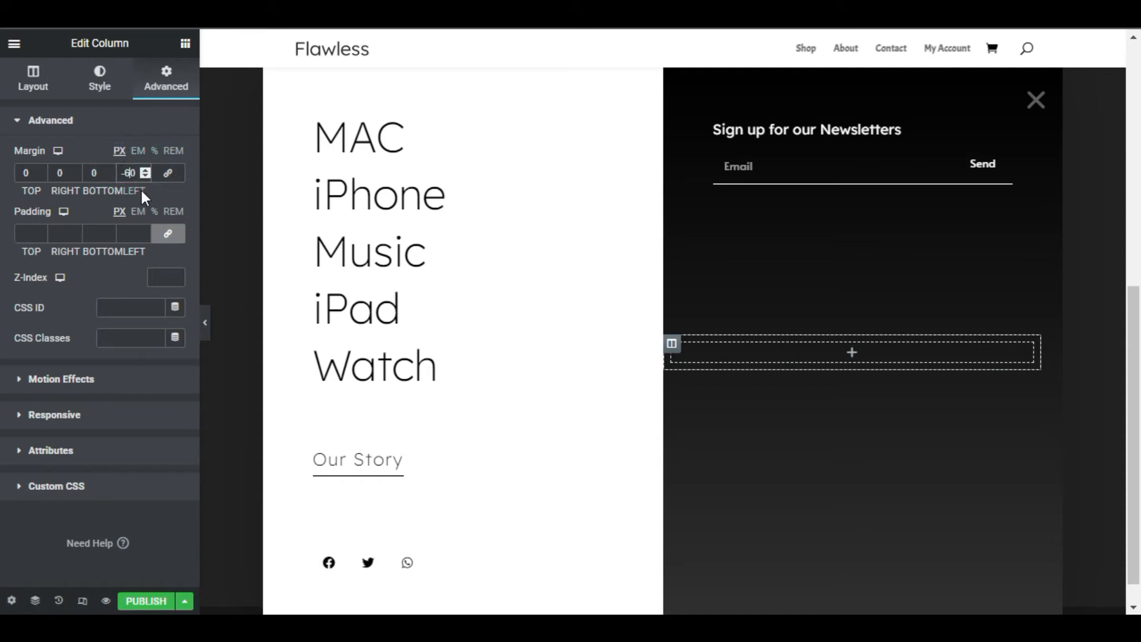
Copy the "Sign up for our Newsletters" heading and paste it into the lower inner section's column
{"action": "right_click", "coordinate": [890, 131]}
{"action": "left_click", "coordinate": [956, 202]}
{"action": "right_click", "coordinate": [833, 347]}
{"action": "left_click", "coordinate": [873, 465]}
Give the lower inner section's column a solid white #FFFFFF background
{"action": "left_click", "coordinate": [672, 345]}
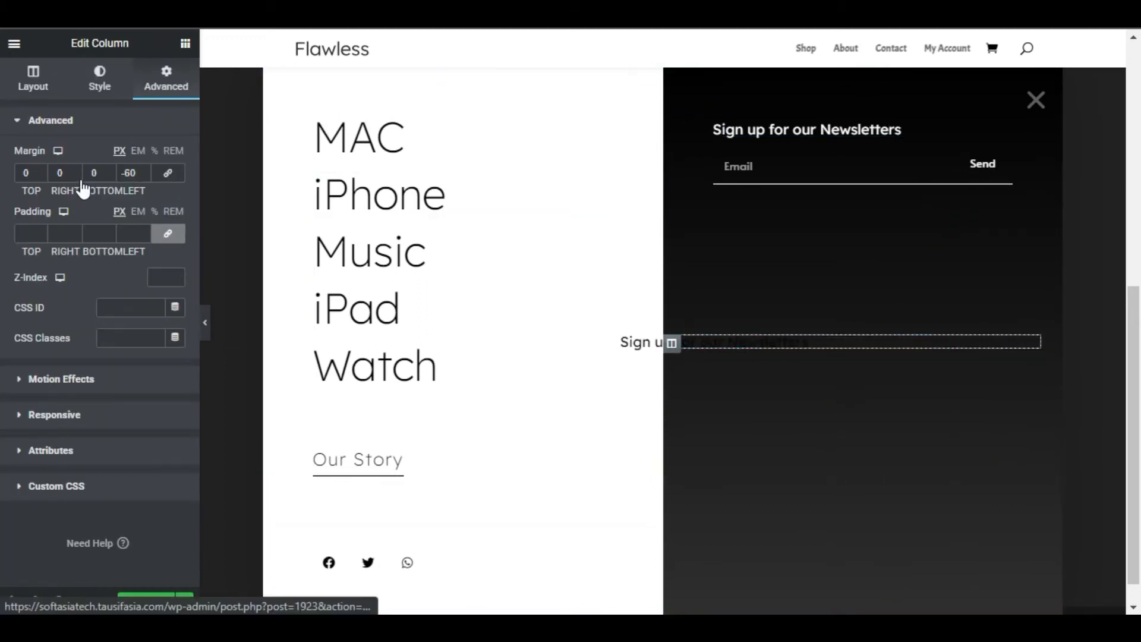
{"action": "left_click", "coordinate": [100, 79]}
{"action": "left_click", "coordinate": [137, 186]}
{"action": "left_click", "coordinate": [176, 215]}
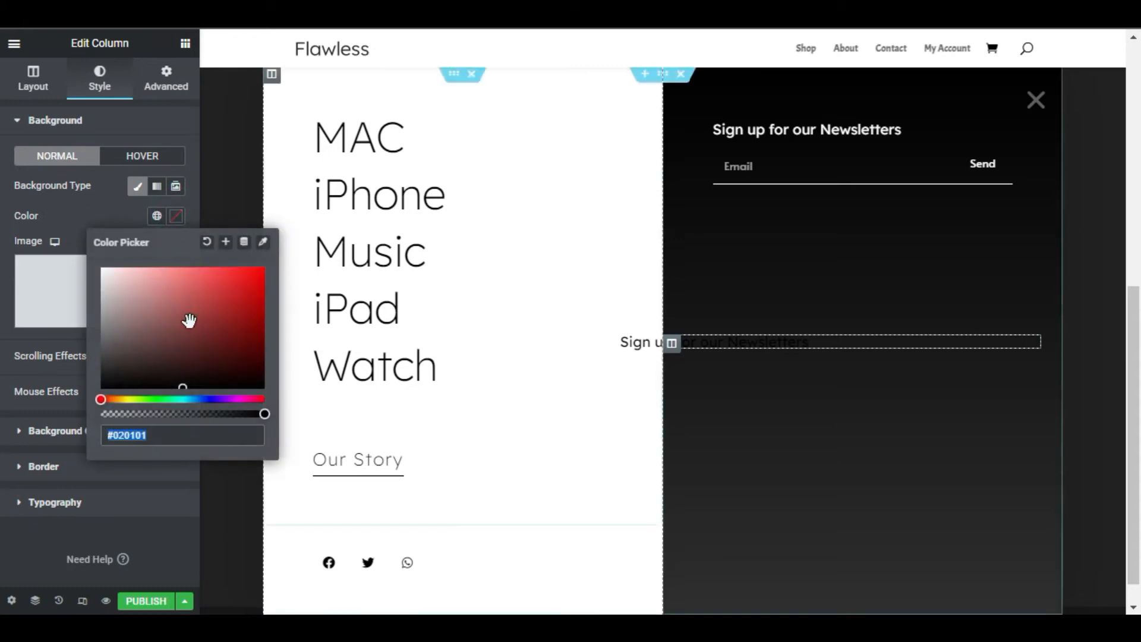
{"action": "left_click_drag", "start_coordinate": [227, 326], "coordinate": [44, 234]}
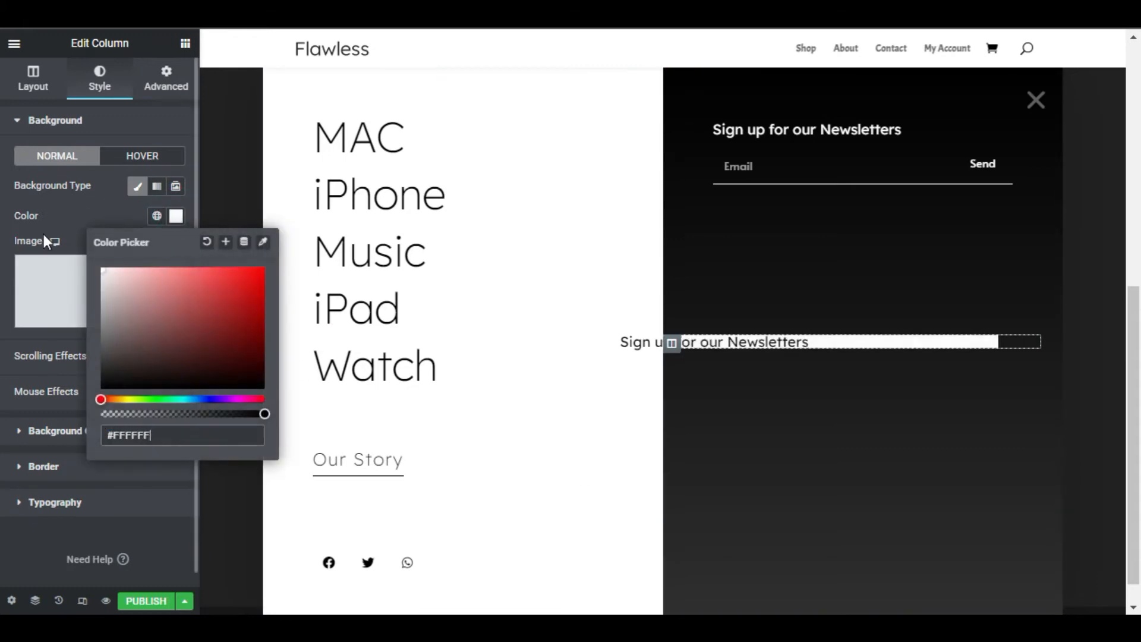
Give the white column a box shadow with 80 blur and -10 spread, and round its corners by 5 px
{"action": "left_click", "coordinate": [832, 415]}
{"action": "scroll", "coordinate": [90, 398], "scroll_direction": "down", "scroll_amount": 1}
{"action": "left_click", "coordinate": [104, 420]}
{"action": "left_click", "coordinate": [81, 323]}
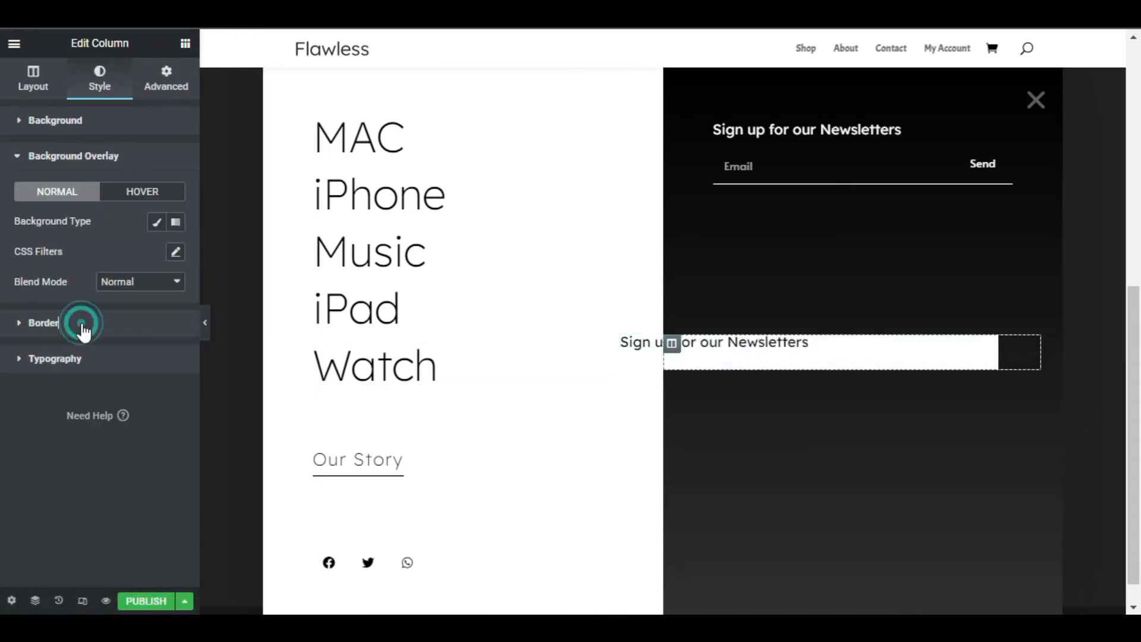
{"action": "left_click", "coordinate": [175, 348]}
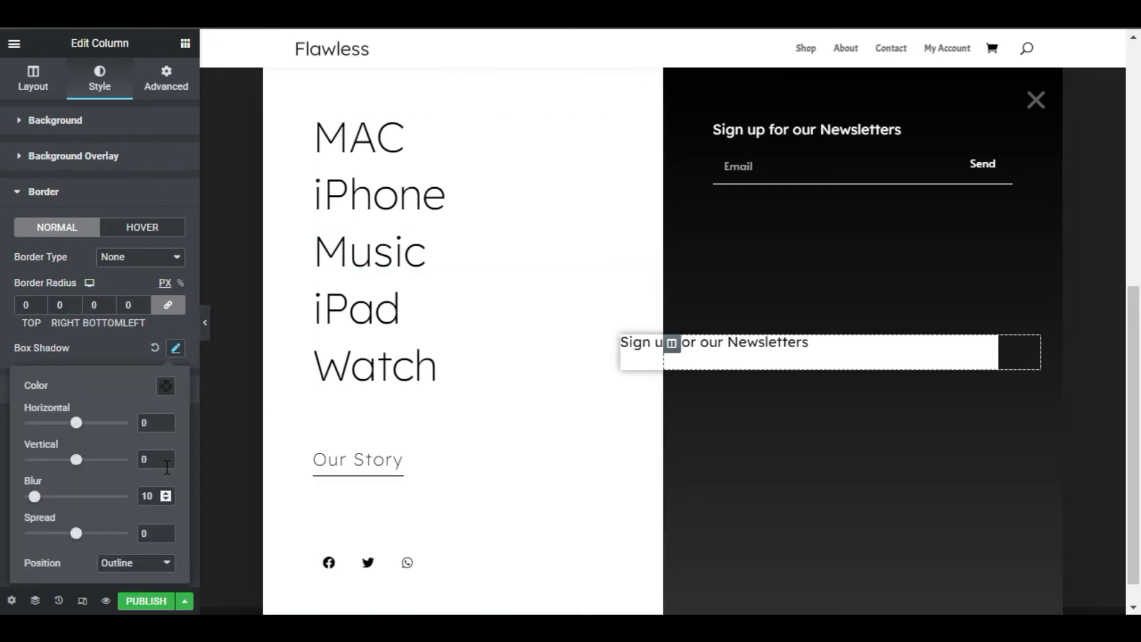
{"action": "left_click_drag", "start_coordinate": [149, 533], "coordinate": [120, 536]}
{"action": "type", "text": "-10"}
{"action": "left_click_drag", "start_coordinate": [153, 497], "coordinate": [133, 496]}
{"action": "type", "text": "80"}
{"action": "left_click", "coordinate": [169, 50]}
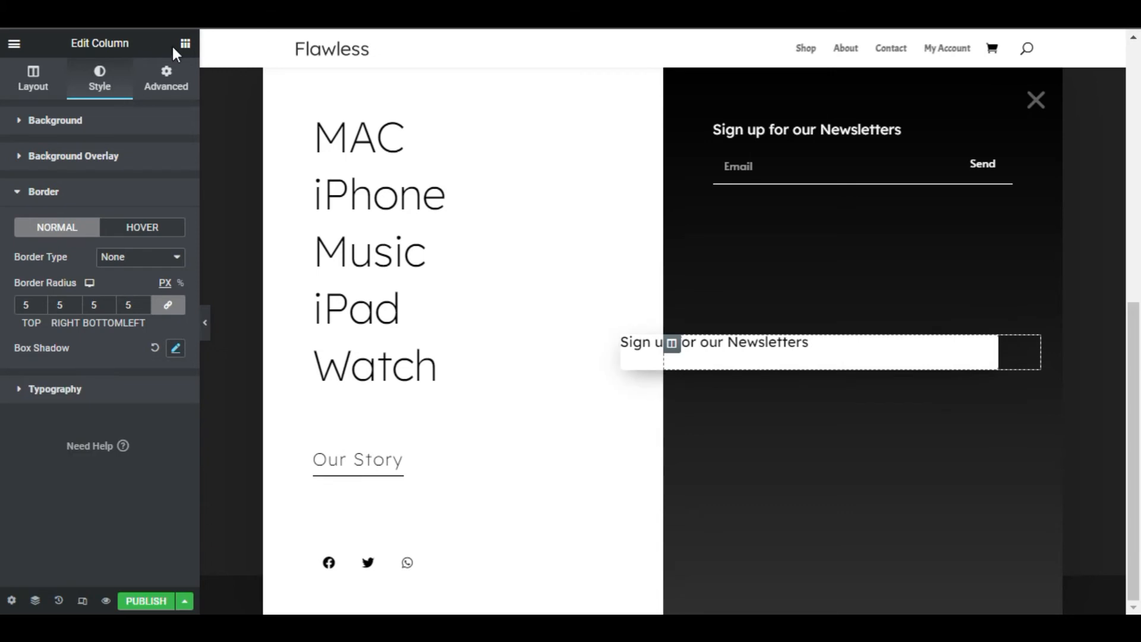
Add a left-aligned, medium-size image above the heading in the white column
{"action": "left_click", "coordinate": [186, 43]}
{"action": "left_click_drag", "start_coordinate": [51, 287], "coordinate": [710, 341]}
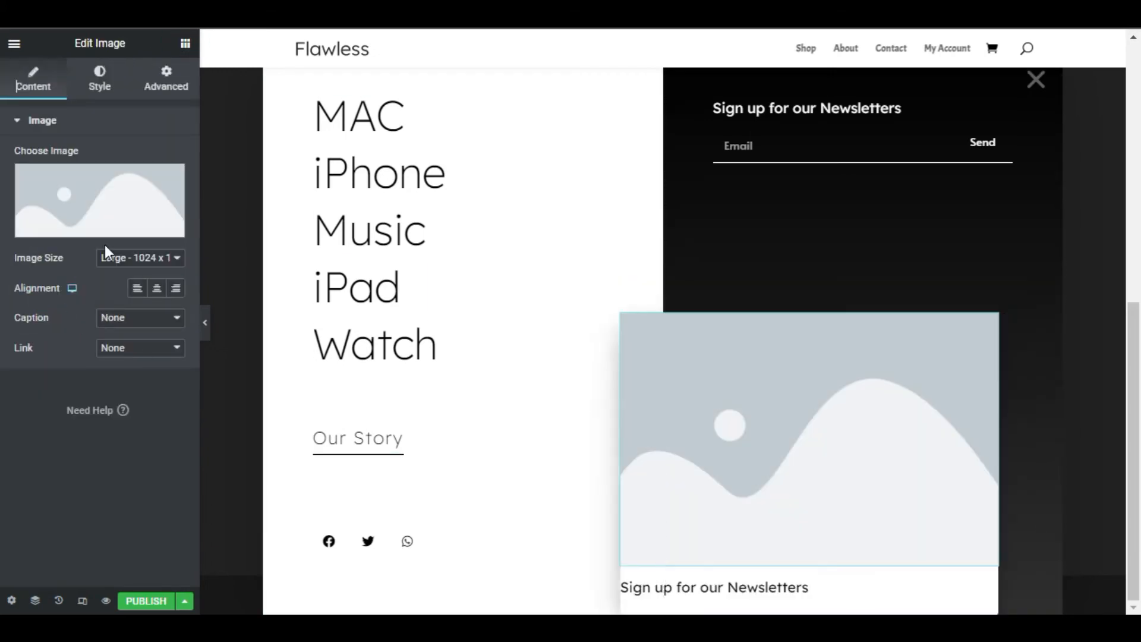
{"action": "left_click", "coordinate": [125, 258]}
{"action": "left_click", "coordinate": [137, 291]}
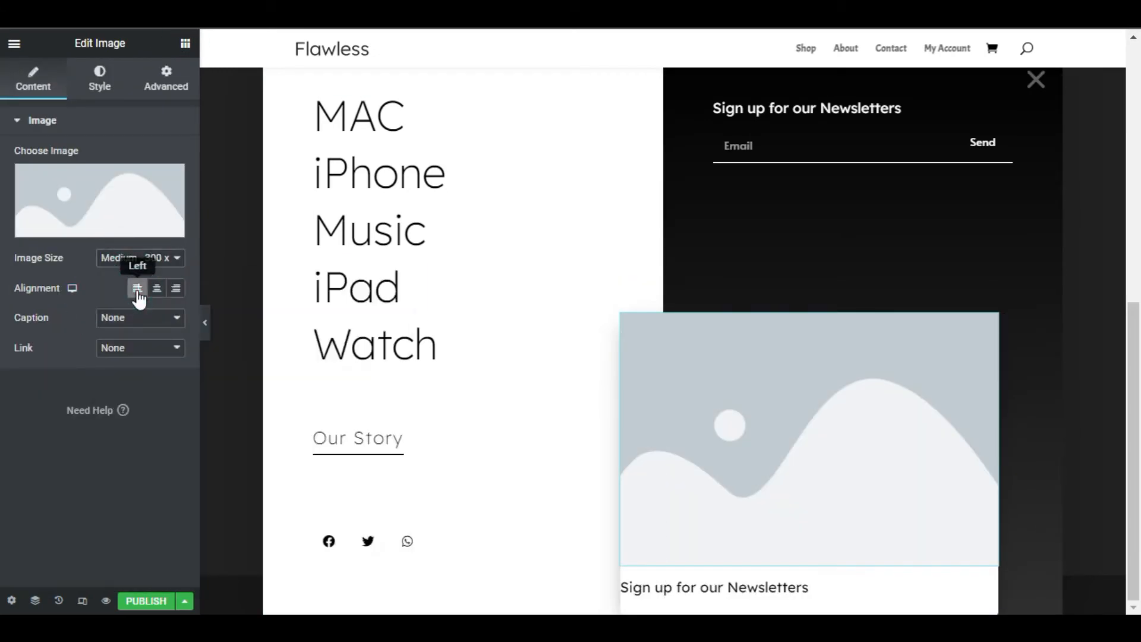
Make the heading below the image bold and duplicate it for the "iPhone XS" title and "Welcome to the big screen" text
{"action": "left_click", "coordinate": [776, 587]}
{"action": "left_click", "coordinate": [99, 78]}
{"action": "left_click", "coordinate": [176, 185]}
{"action": "left_click", "coordinate": [137, 328]}
{"action": "left_click", "coordinate": [137, 445]}
{"action": "left_click", "coordinate": [165, 88]}
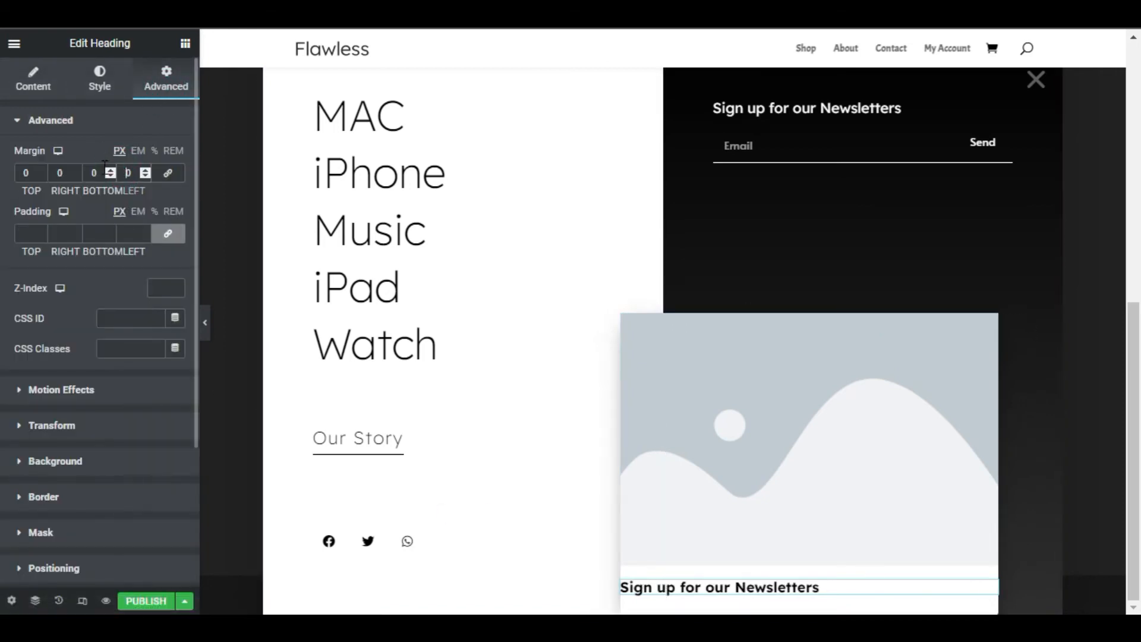
{"action": "right_click", "coordinate": [725, 580]}
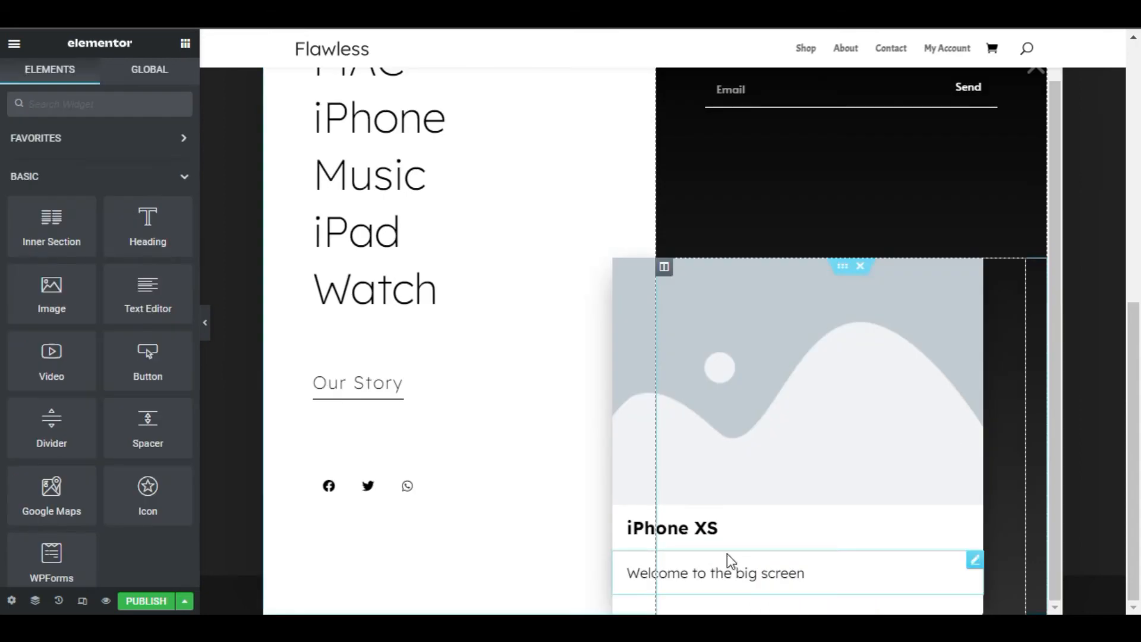
Duplicate the white iPhone XS card column twice so three cards stand side by side
{"action": "right_click", "coordinate": [664, 267]}
{"action": "scroll", "coordinate": [684, 333], "scroll_direction": "up", "scroll_amount": 1}
{"action": "left_click", "coordinate": [685, 342]}
{"action": "right_click", "coordinate": [667, 345]}
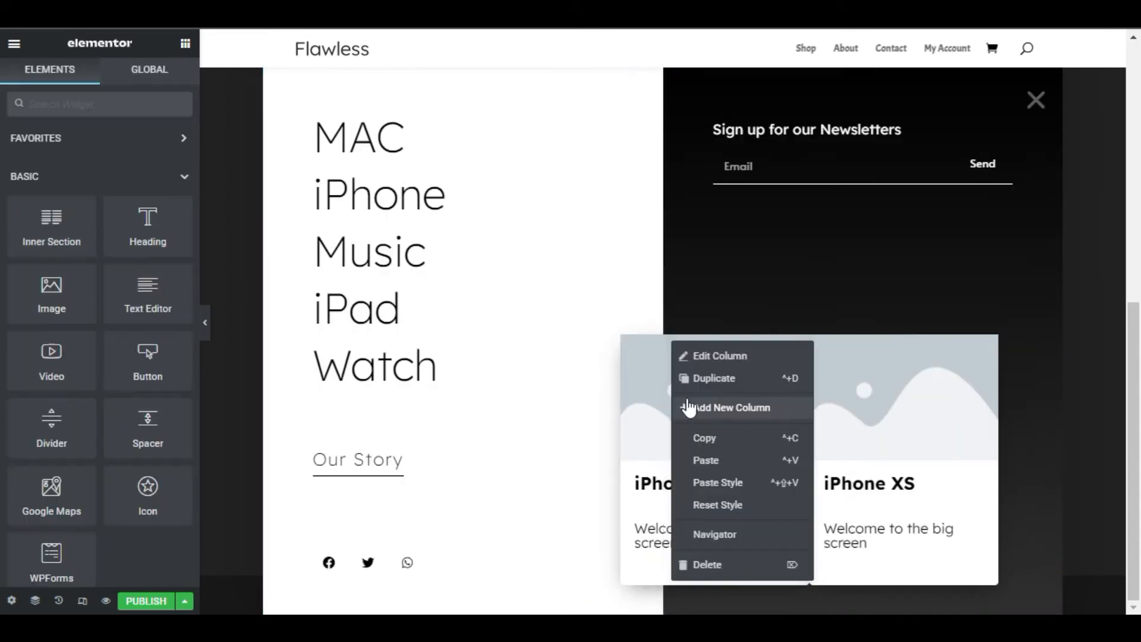
{"action": "left_click", "coordinate": [698, 376]}
Set the left margin of the middle card column to -40 px and of the third to -20 px
{"action": "left_click", "coordinate": [166, 78]}
{"action": "left_click", "coordinate": [130, 173]}
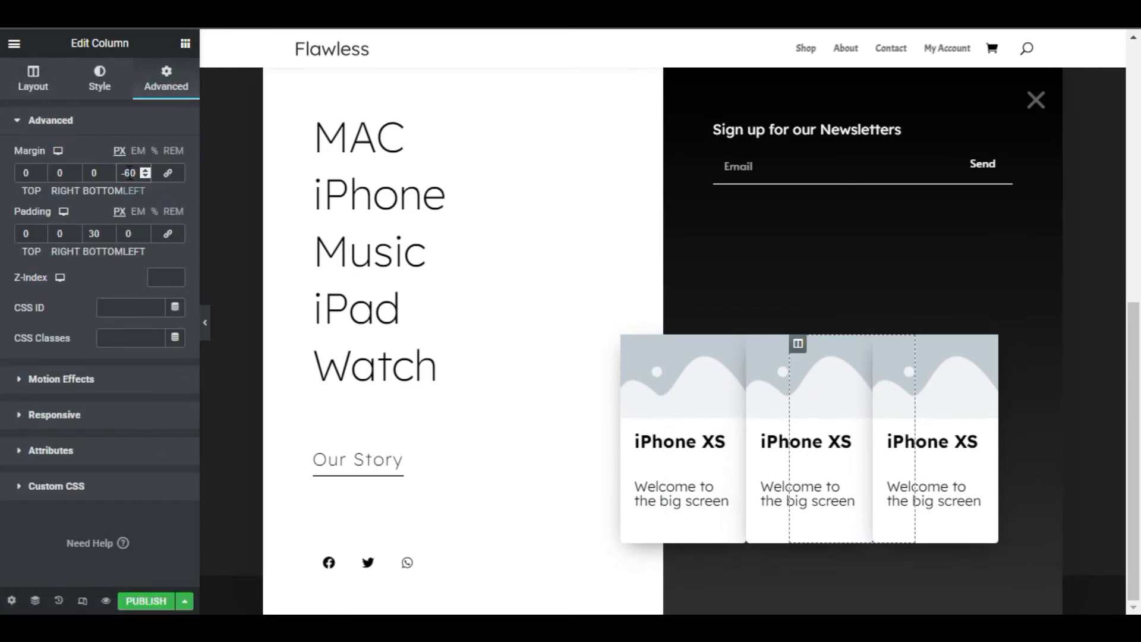
{"action": "key", "text": "BackSpace"}
{"action": "type", "text": "4"}
{"action": "left_click", "coordinate": [928, 345]}
{"action": "left_click", "coordinate": [166, 79]}
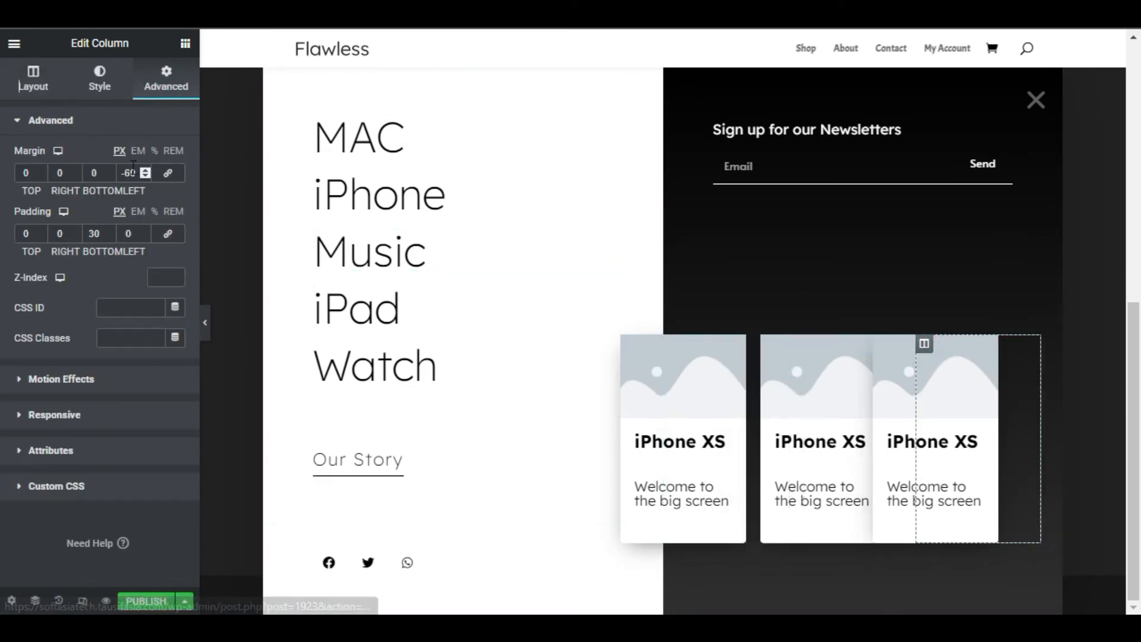
{"action": "left_click", "coordinate": [130, 173]}
{"action": "key", "text": "BackSpace"}
{"action": "type", "text": "2"}
Replace the three cards' placeholder images with the gold iPhone, MacBook and iPad pictures from the media library
{"action": "left_click", "coordinate": [664, 409]}
{"action": "left_click", "coordinate": [99, 200]}
{"action": "left_click", "coordinate": [438, 214]}
{"action": "left_click", "coordinate": [1070, 571]}
{"action": "left_click", "coordinate": [822, 400]}
{"action": "left_click", "coordinate": [81, 221]}
{"action": "left_click", "coordinate": [220, 216]}
{"action": "left_click", "coordinate": [1070, 570]}
{"action": "left_click", "coordinate": [135, 233]}
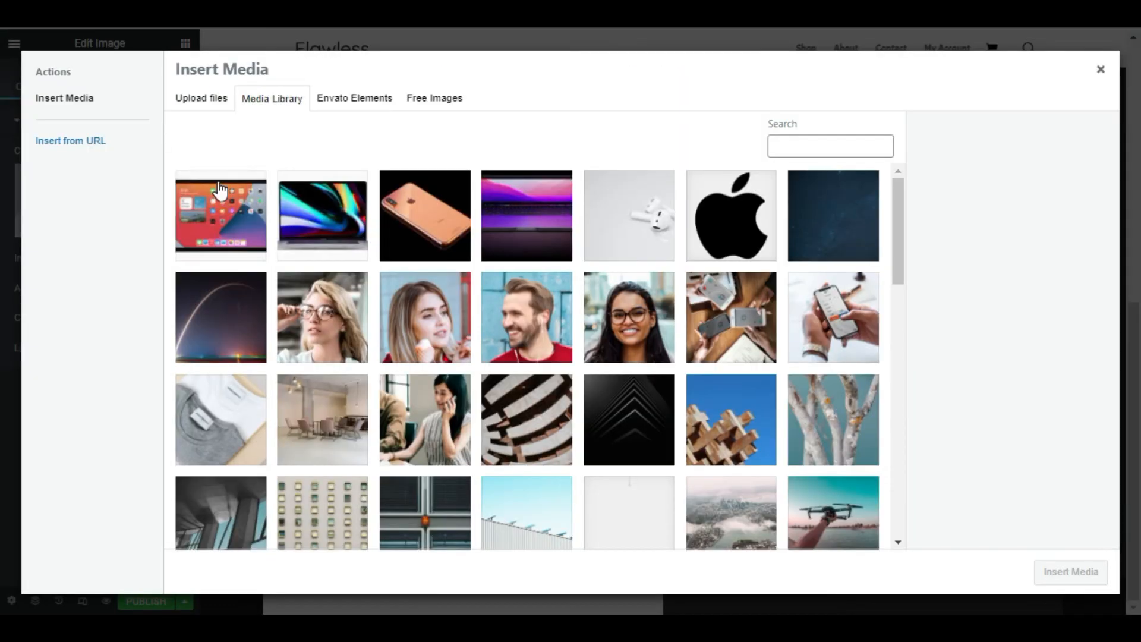
{"action": "left_click", "coordinate": [222, 214]}
{"action": "left_click", "coordinate": [1066, 572]}
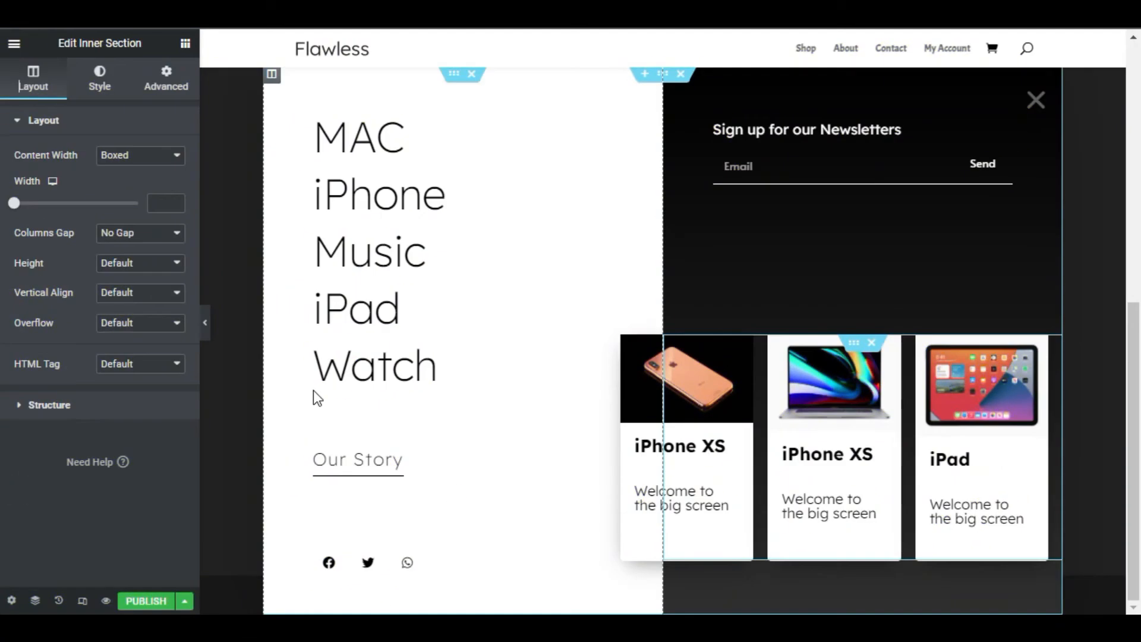
Preview the popup without the editing panel and publish it, leaving conditions, triggers and advanced rules at their defaults
{"action": "left_click", "coordinate": [202, 323]}
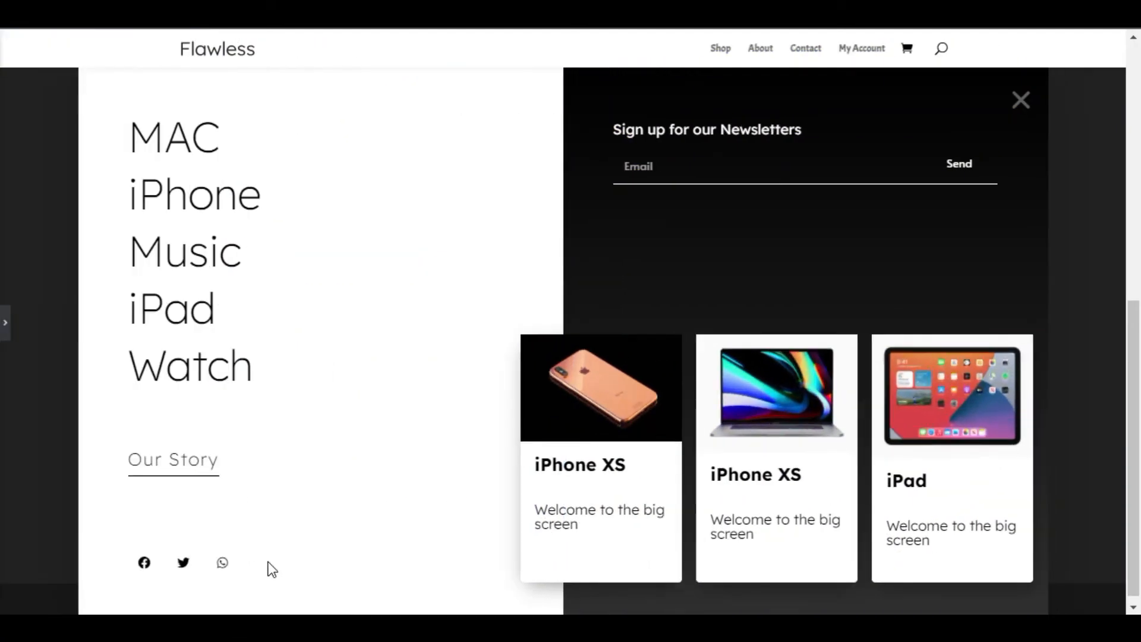
{"action": "left_click", "coordinate": [5, 329]}
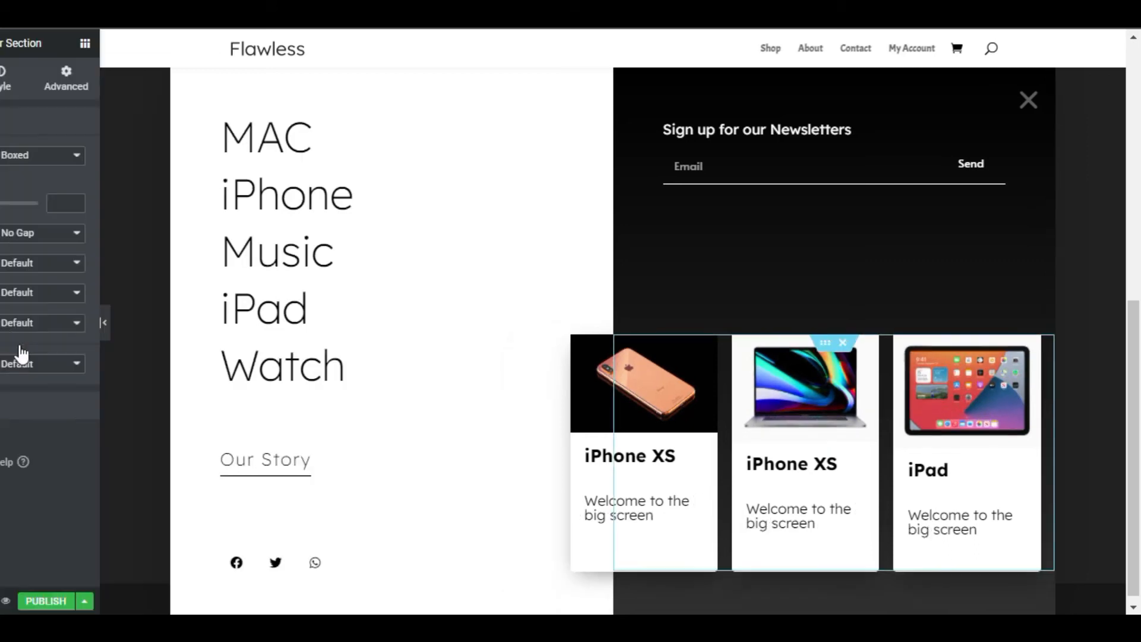
{"action": "left_click", "coordinate": [136, 601]}
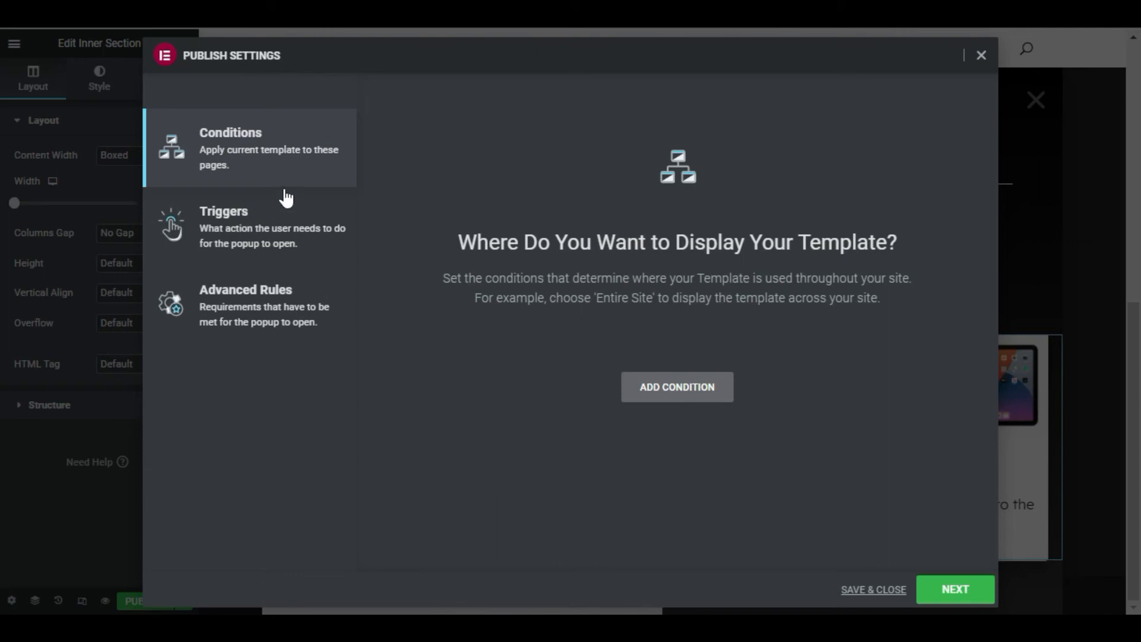
{"action": "left_click", "coordinate": [288, 252]}
{"action": "left_click", "coordinate": [296, 311]}
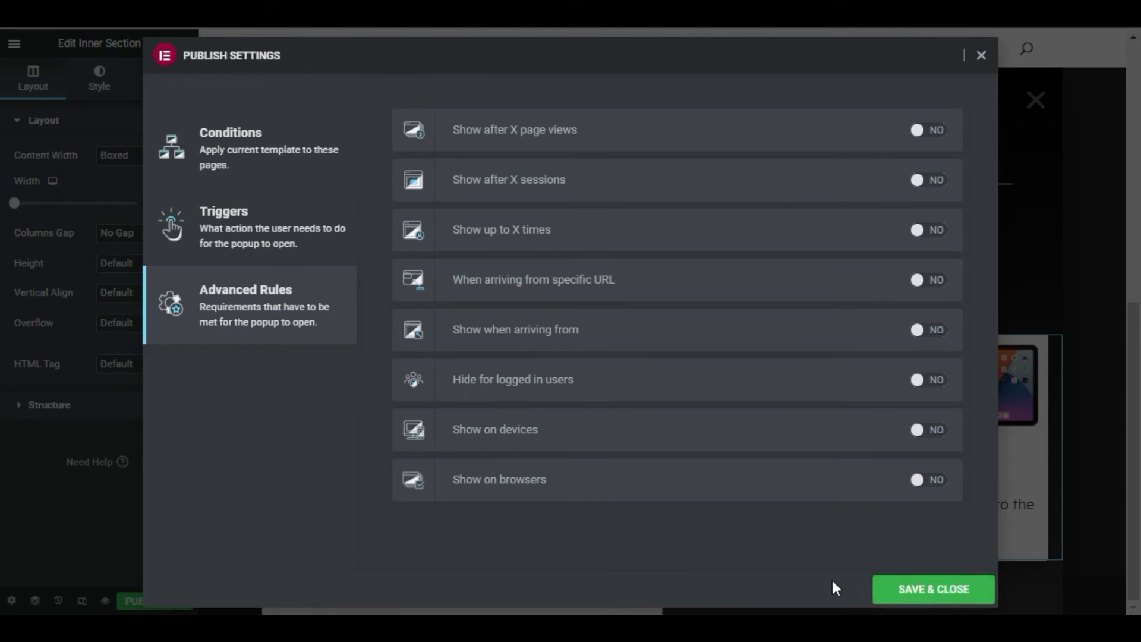
{"action": "left_click", "coordinate": [925, 594]}
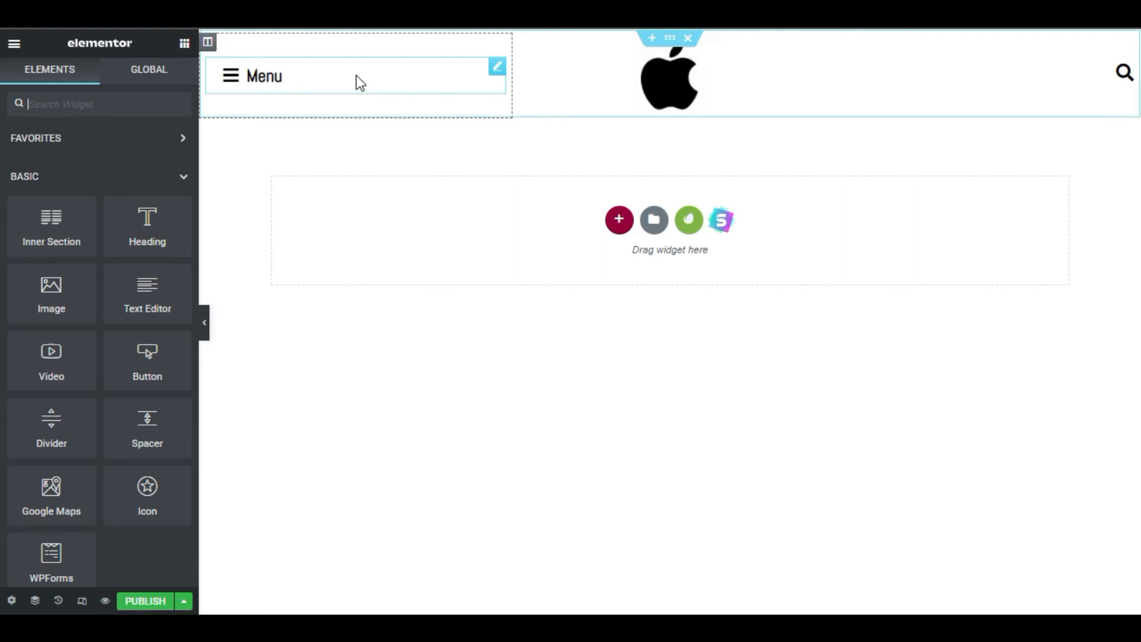
Link the header's Menu button to a dynamic Popup with the Toggle Popup action
{"action": "left_click", "coordinate": [253, 81]}
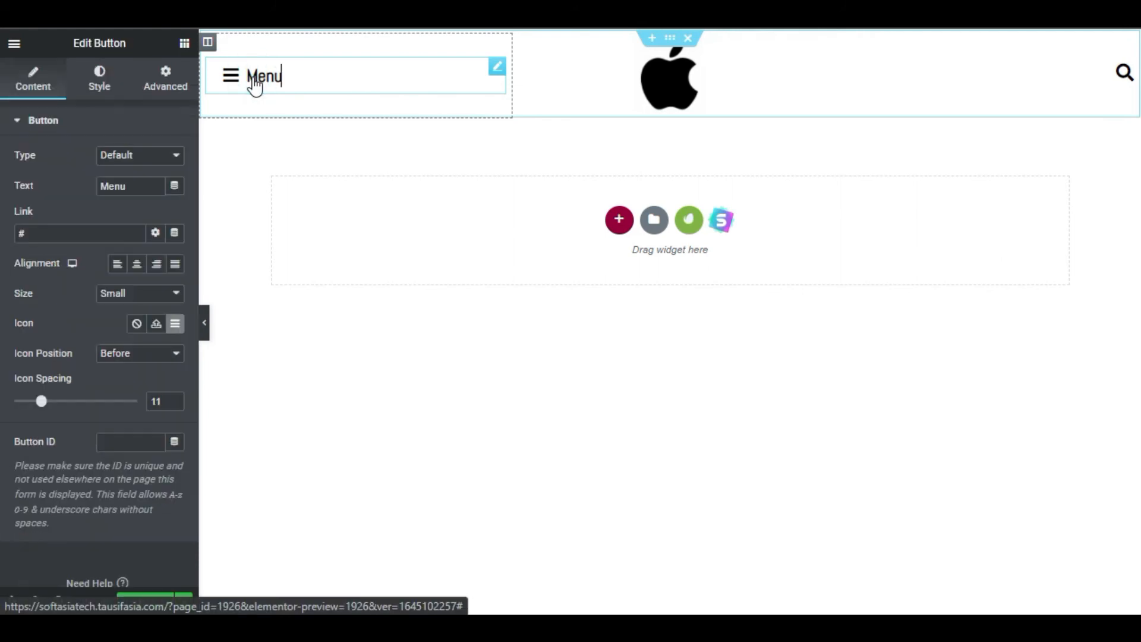
{"action": "left_click", "coordinate": [174, 233]}
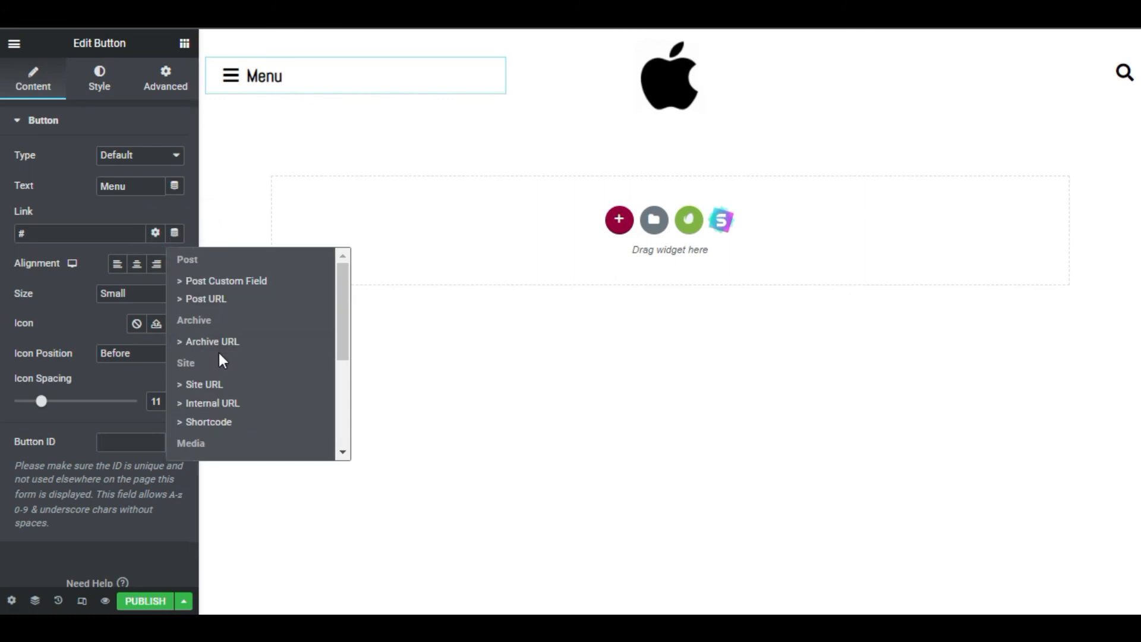
{"action": "scroll", "coordinate": [221, 360], "scroll_direction": "down", "scroll_amount": 3}
{"action": "left_click", "coordinate": [224, 323]}
{"action": "left_click", "coordinate": [41, 232]}
{"action": "left_click", "coordinate": [159, 301]}
{"action": "left_click", "coordinate": [158, 342]}
Choose the menu popup as the Menu button's target and publish the page
{"action": "left_click", "coordinate": [121, 343]}
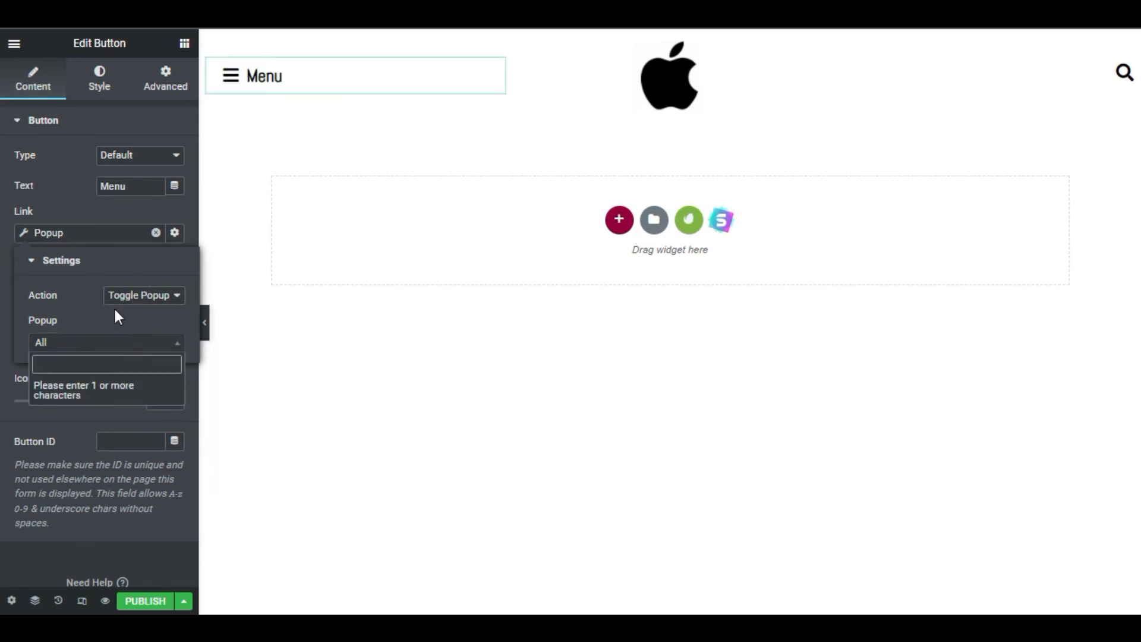
{"action": "left_click", "coordinate": [120, 311]}
{"action": "left_click", "coordinate": [113, 350]}
{"action": "left_click", "coordinate": [114, 363]}
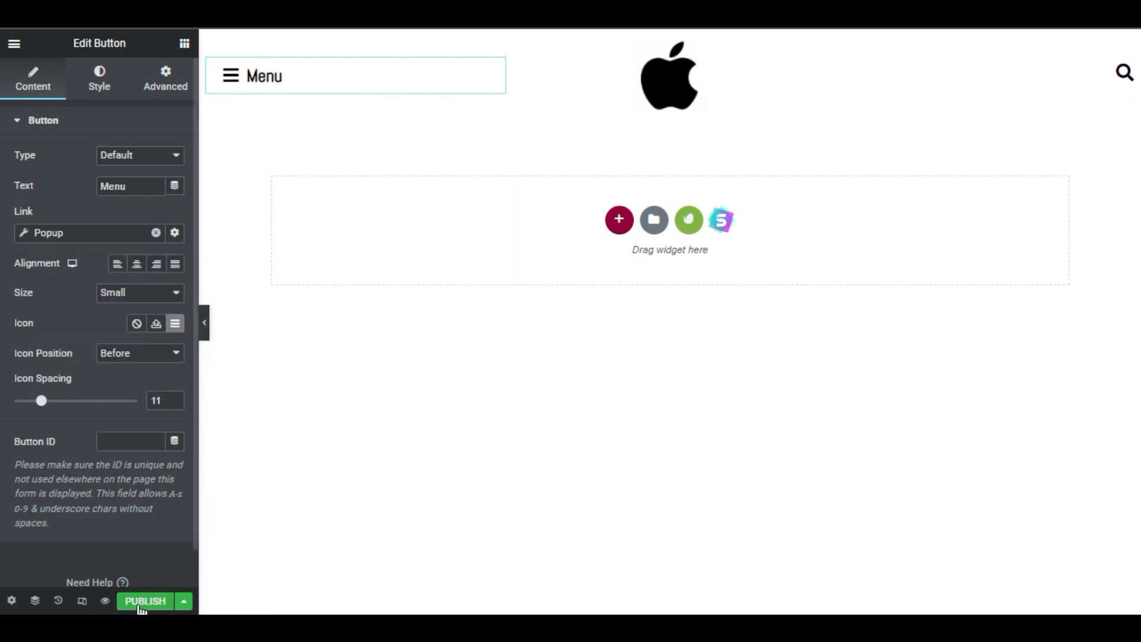
{"action": "left_click", "coordinate": [144, 600]}
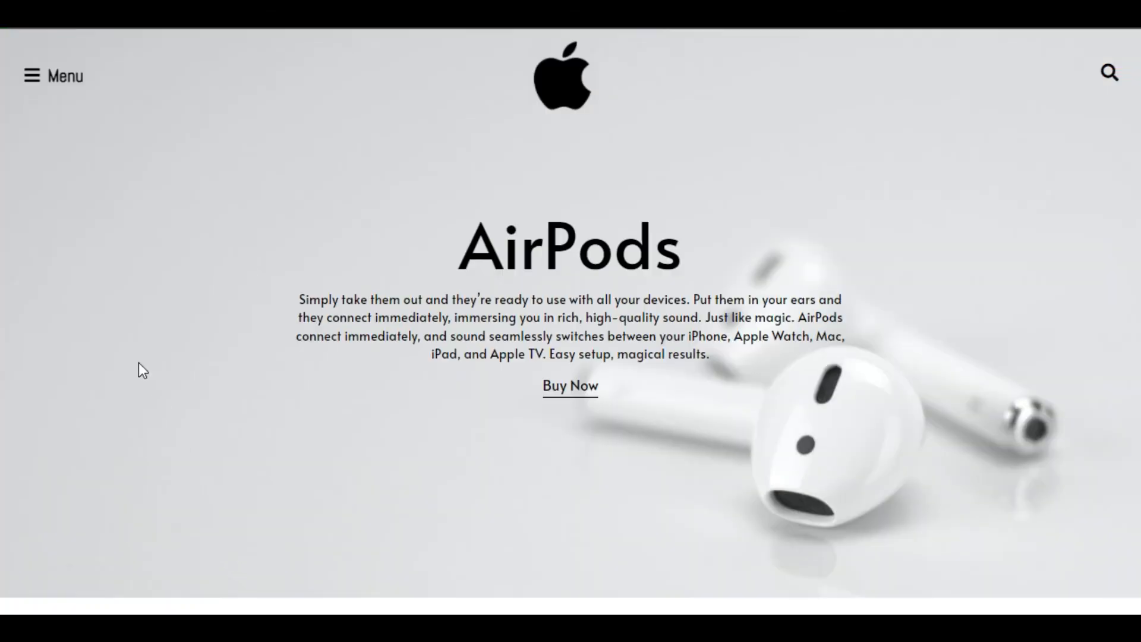
Test the Menu button on the live AirPods page by toggling the menu popup
{"action": "left_click", "coordinate": [44, 85]}
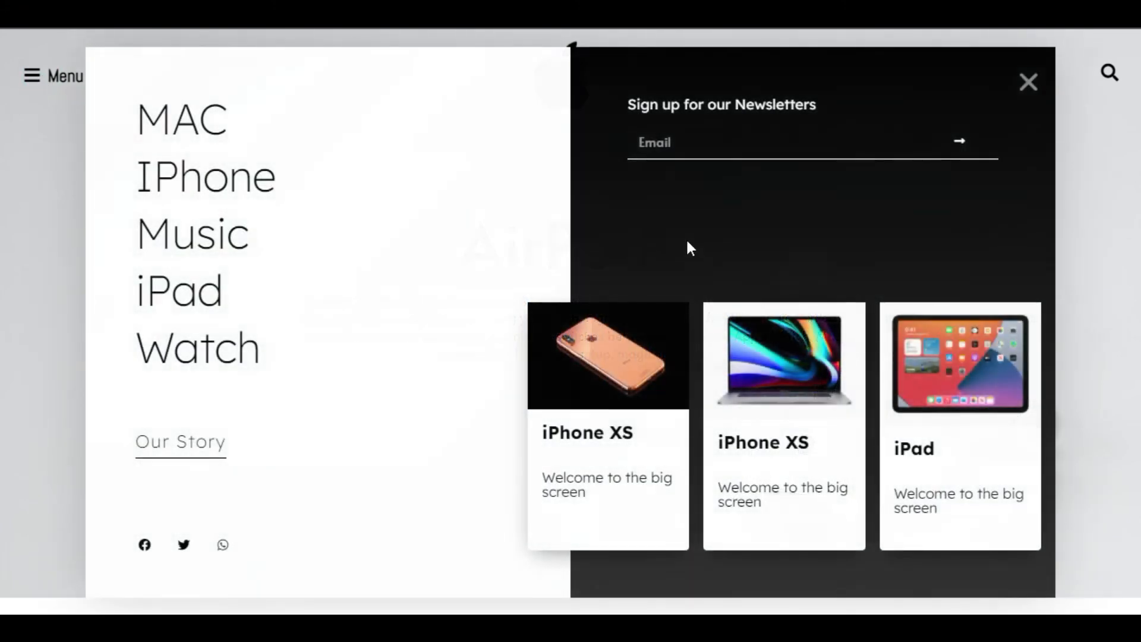
{"action": "left_click", "coordinate": [53, 87]}
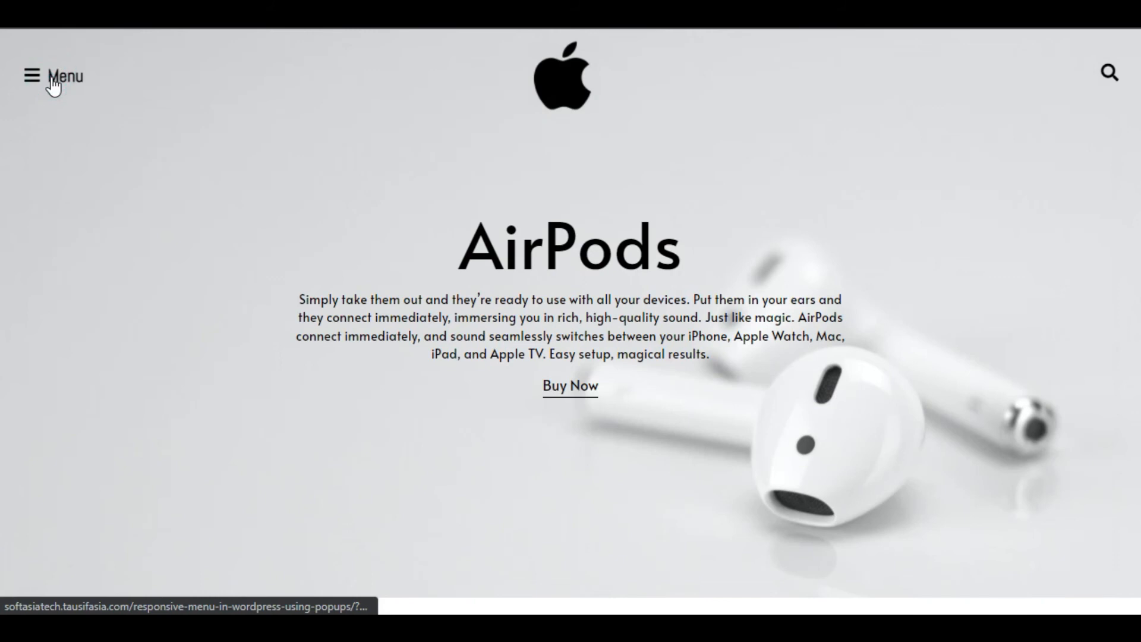